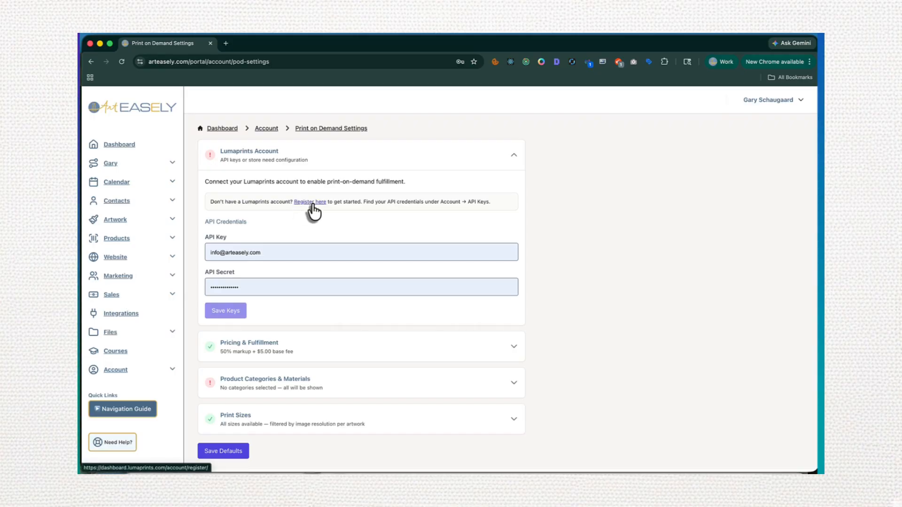
Open the Lumaprints registration form and fill in the name, email, phone number, account password and password confirmation
left_click(311, 202)
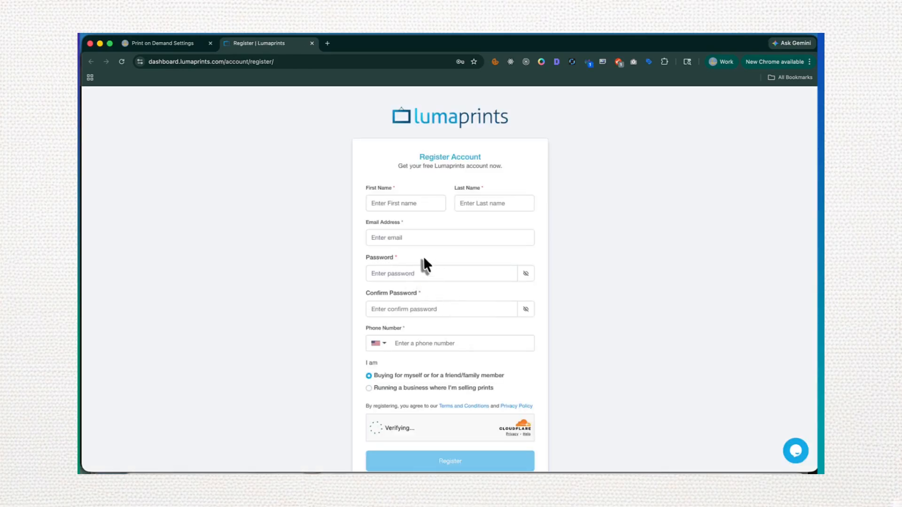
left_click(414, 203)
left_click(435, 231)
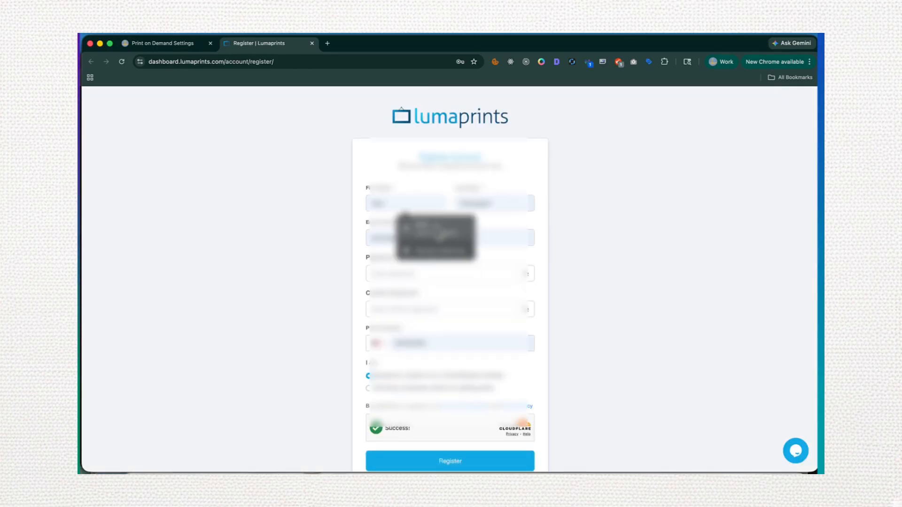
left_click(412, 275)
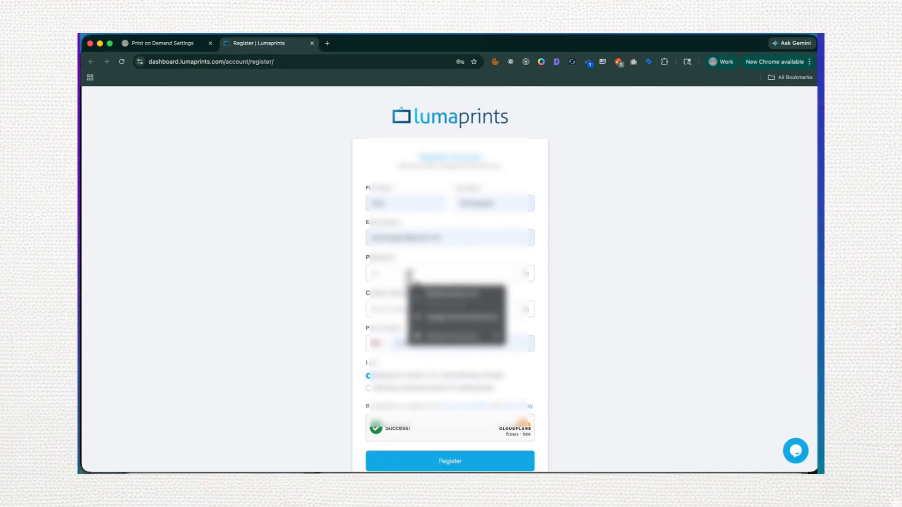
left_click(400, 309)
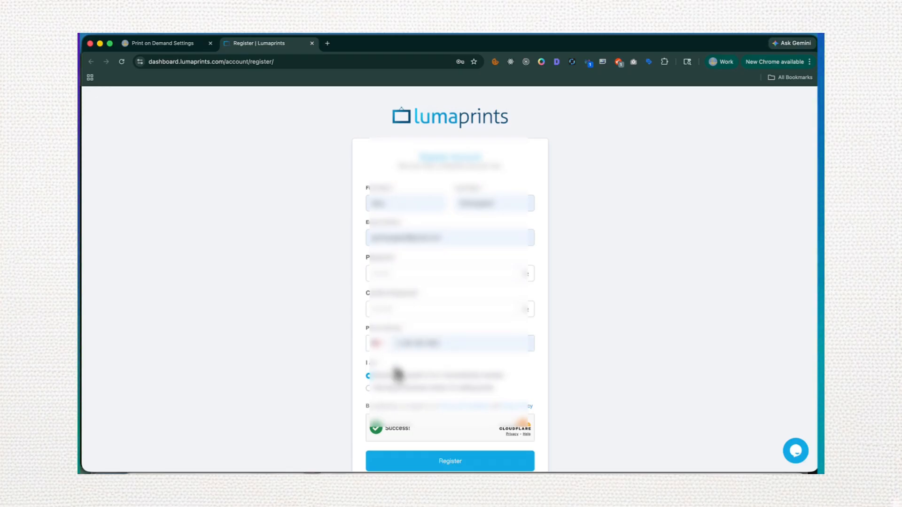
Choose "Running a business where I'm selling prints", complete the business details and submit the Lumaprints registration
left_click(379, 390)
scroll(381, 397, "down", 3)
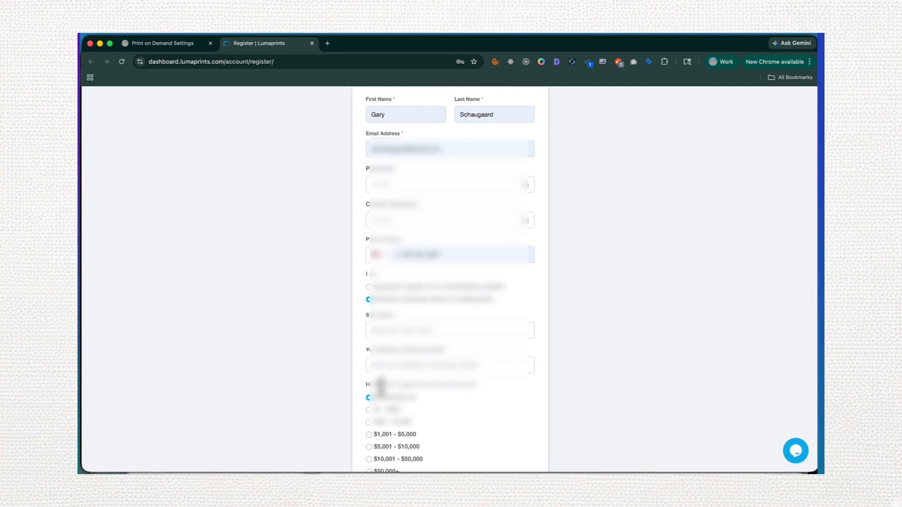
scroll(382, 387, "down", 2)
scroll(384, 394, "up", 2)
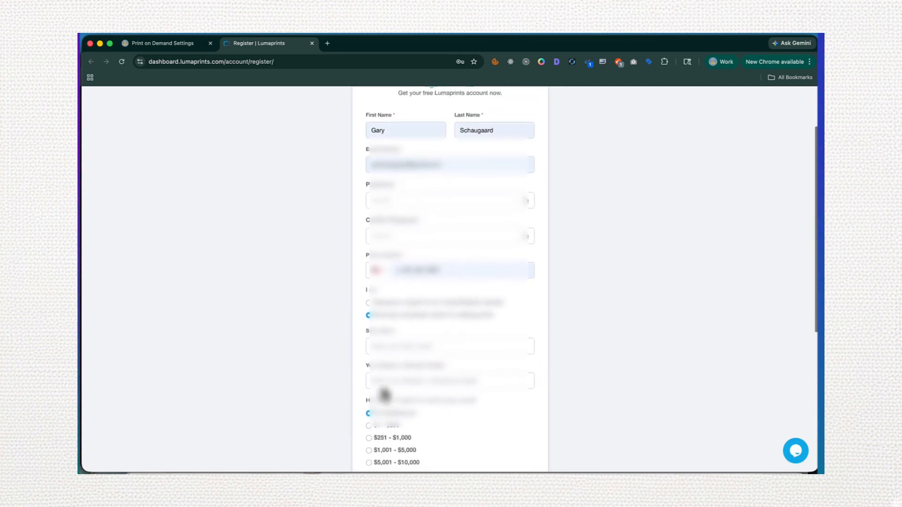
scroll(384, 395, "up", 1)
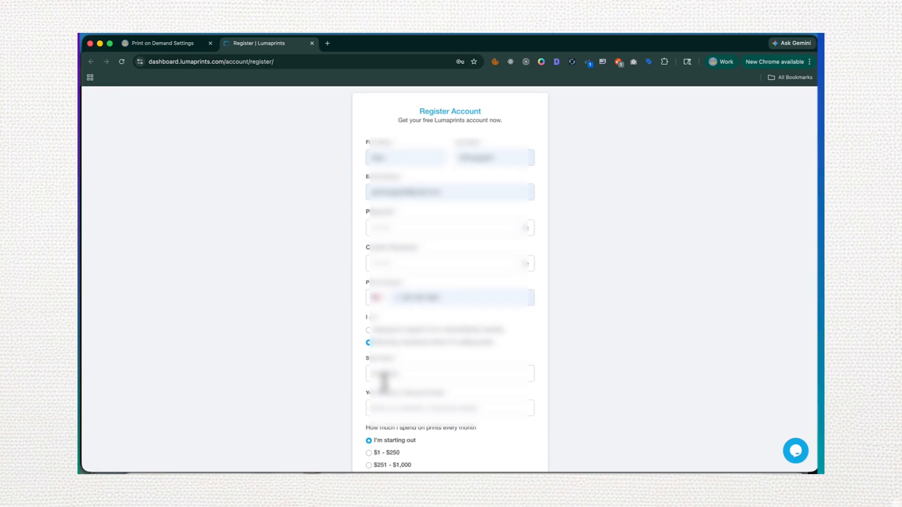
scroll(385, 382, "down", 10)
left_click(440, 371)
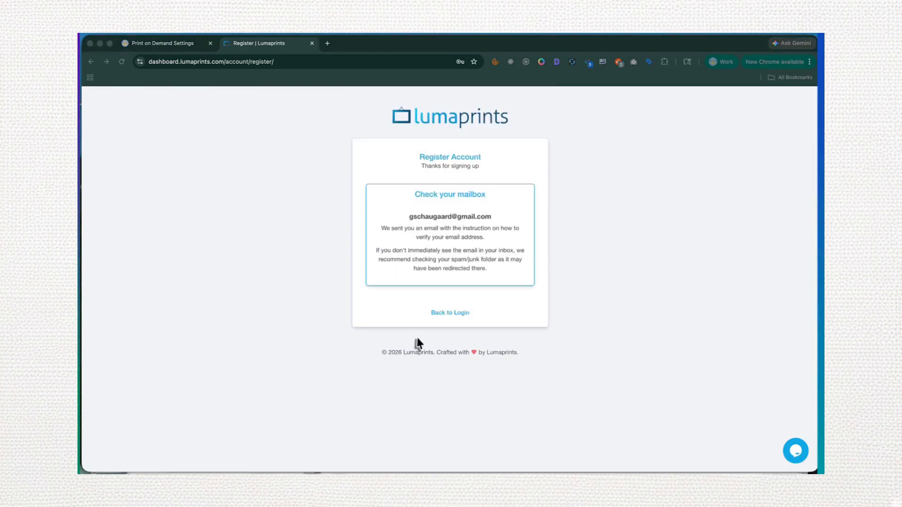
Log in to the new Lumaprints account with the prefilled credentials and open its list of stores
left_click(449, 313)
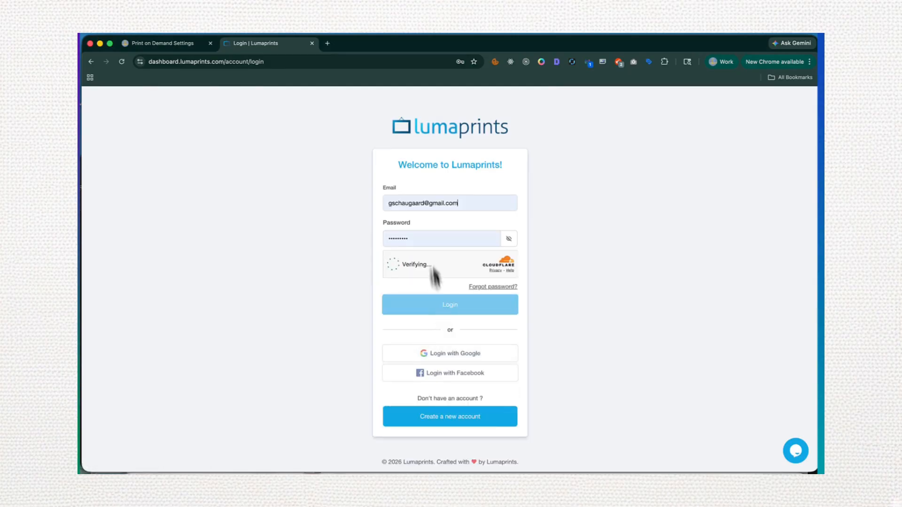
left_click(447, 307)
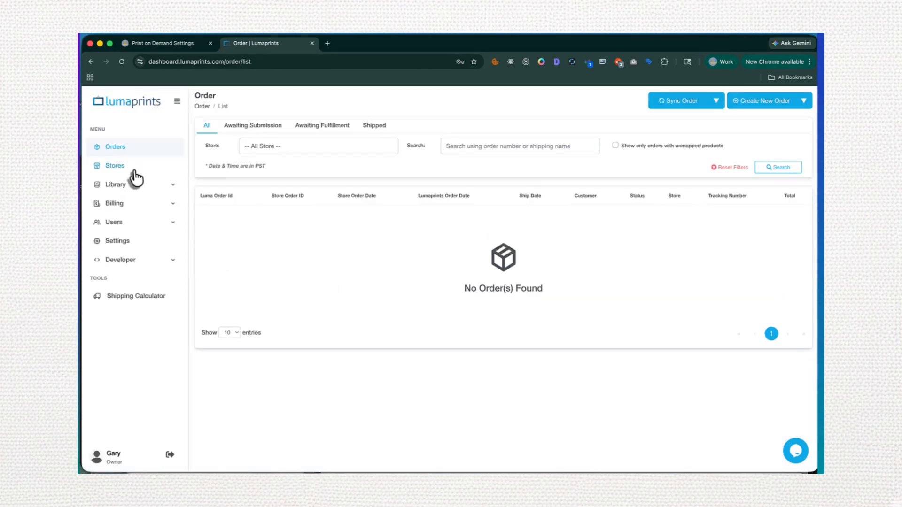
scroll(114, 167, "up", 5)
scroll(189, 232, "down", 5)
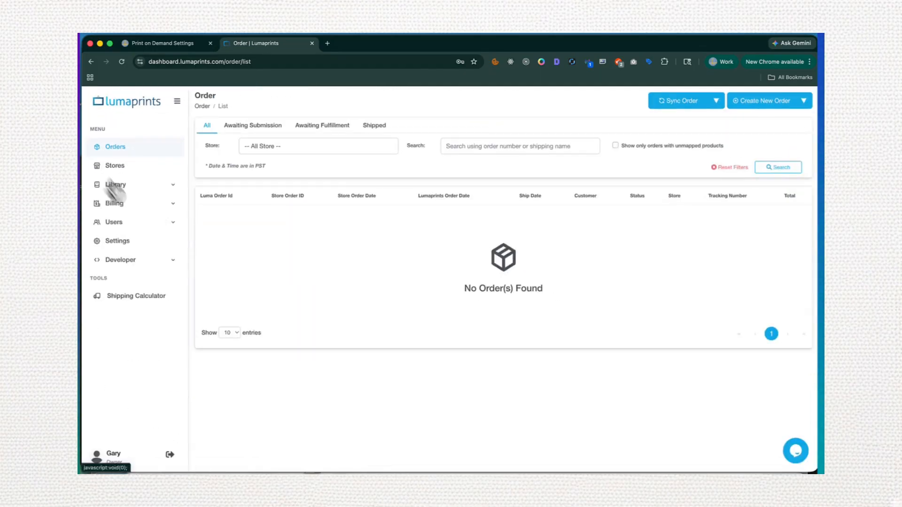
left_click(115, 168)
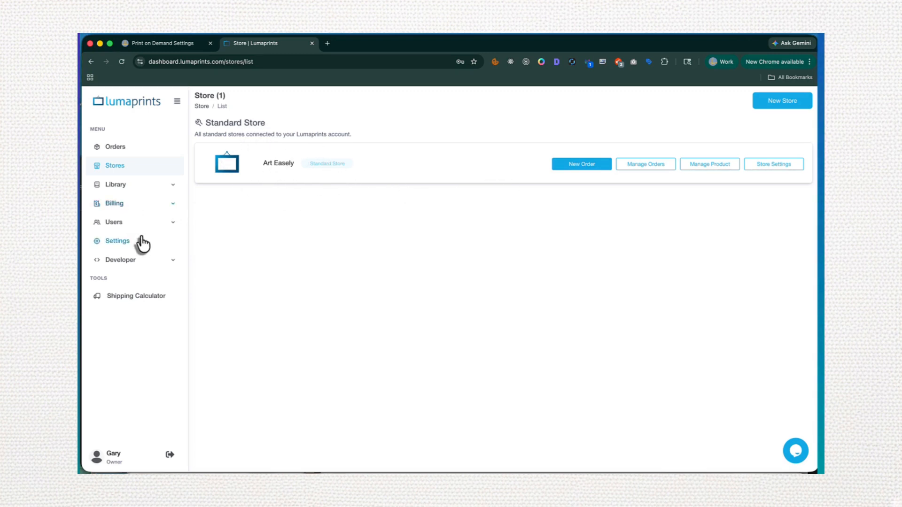
Create a Lumaprints developer API key with the application name "Art Easely"
left_click(172, 261)
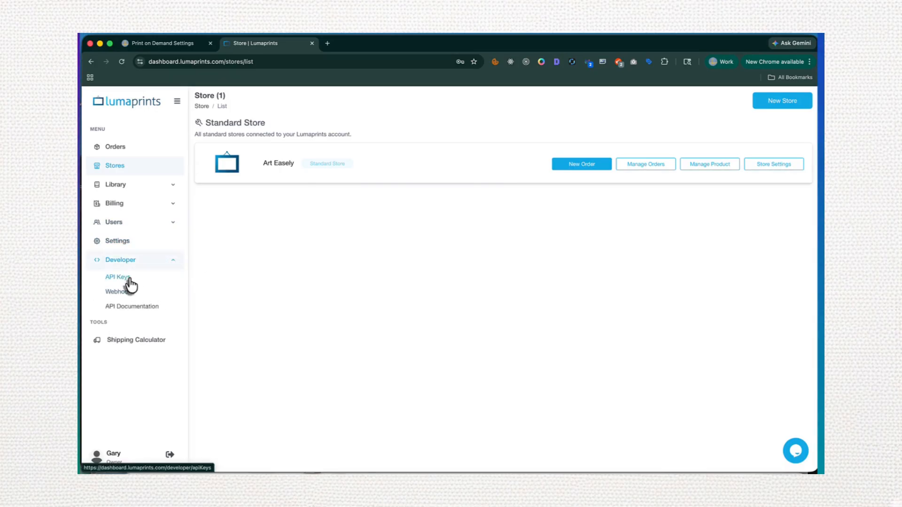
left_click(129, 278)
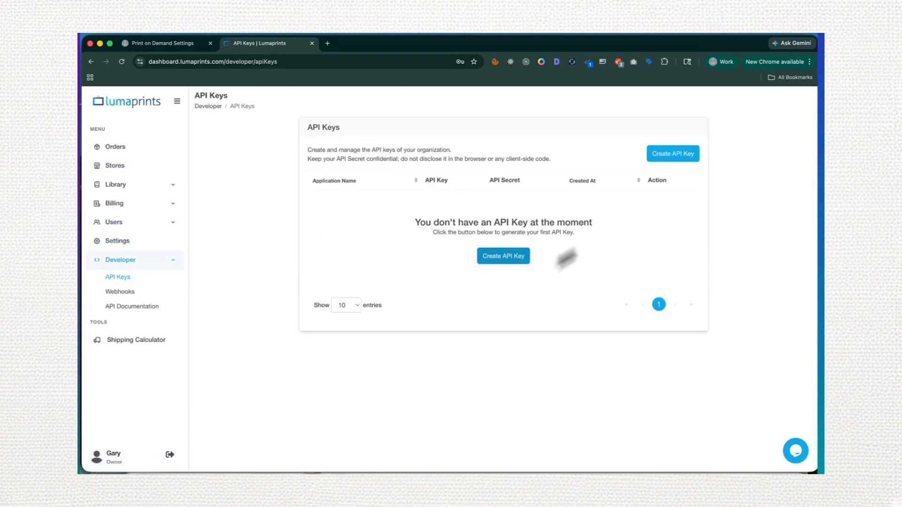
left_click(498, 258)
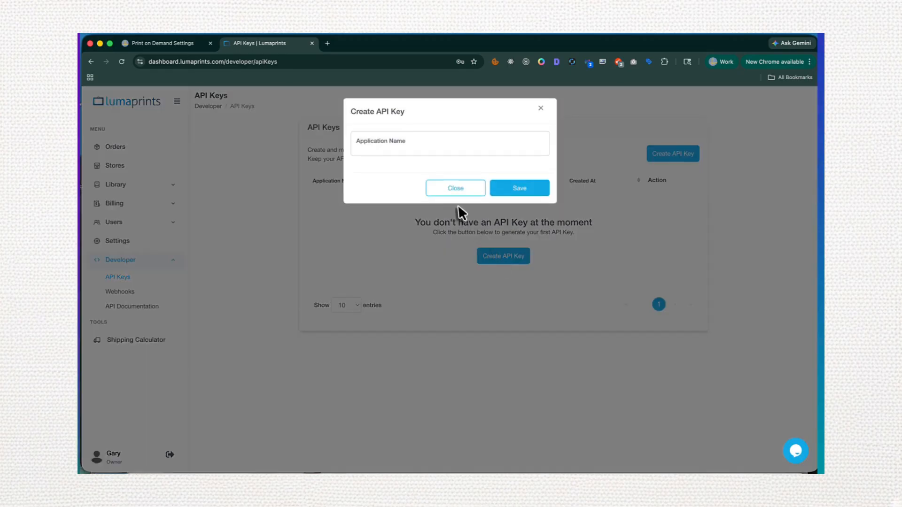
left_click(424, 145)
type("Ar")
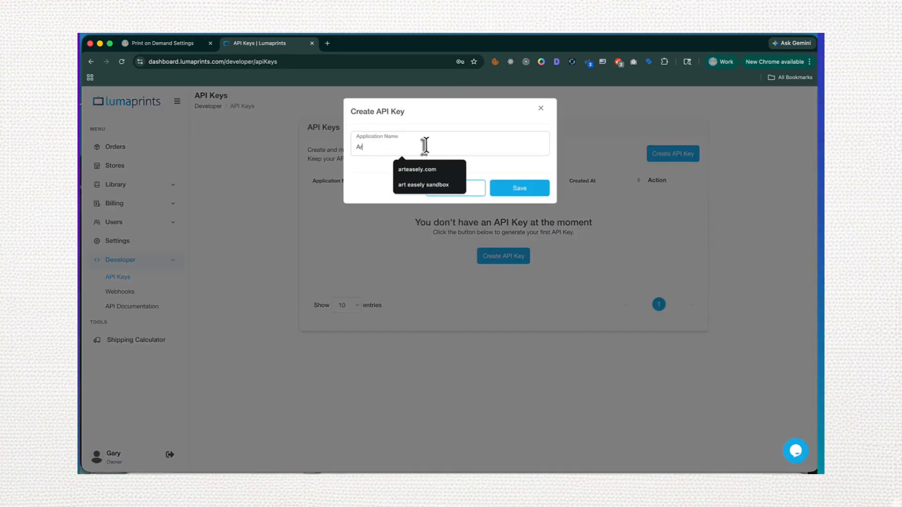
type("t Easely")
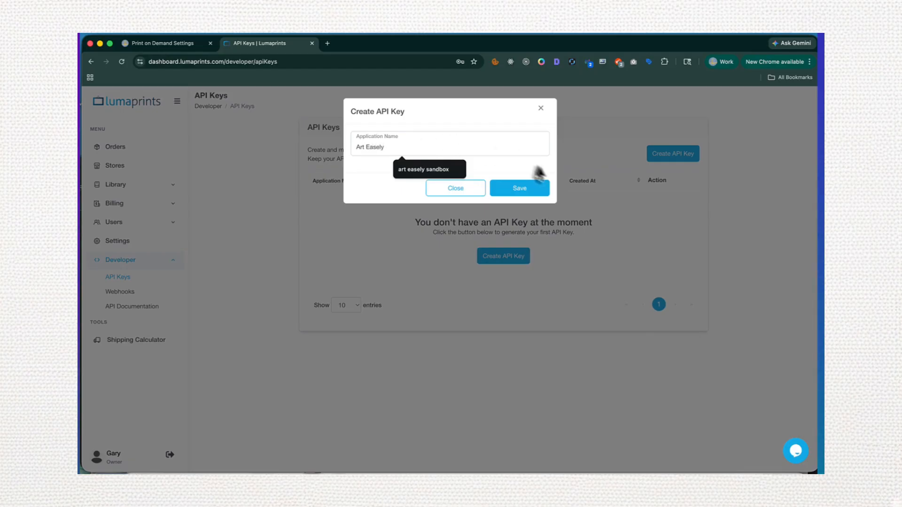
left_click(520, 188)
Copy the new API key and paste it into the API Key field of ArtEasely's print-on-demand settings
left_click(399, 204)
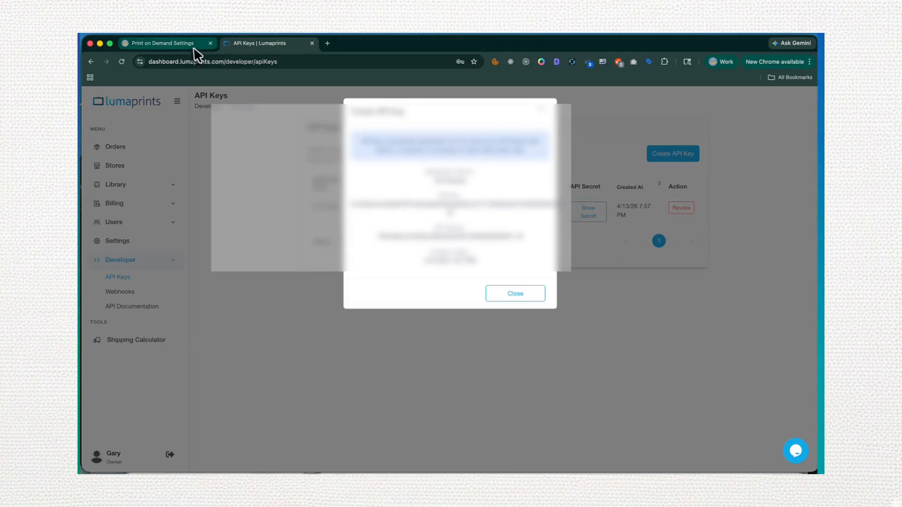
left_click(193, 47)
left_click(259, 246)
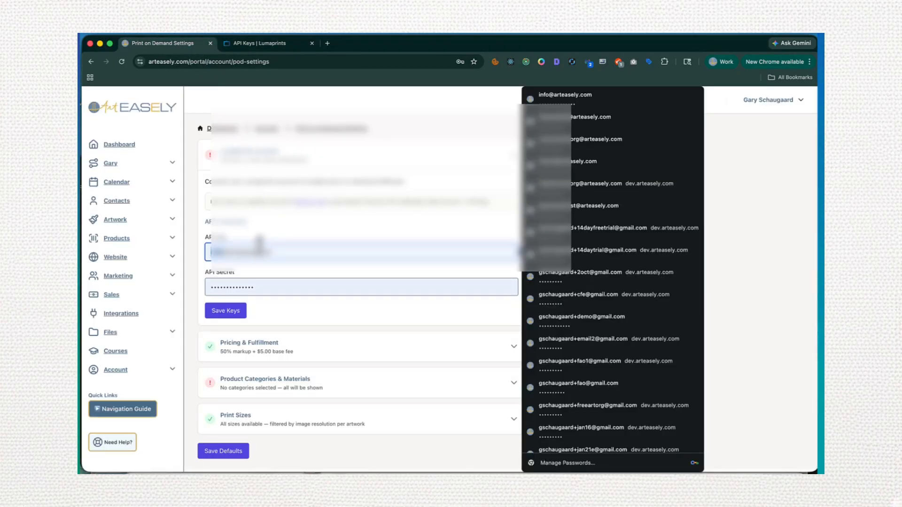
key("super+v")
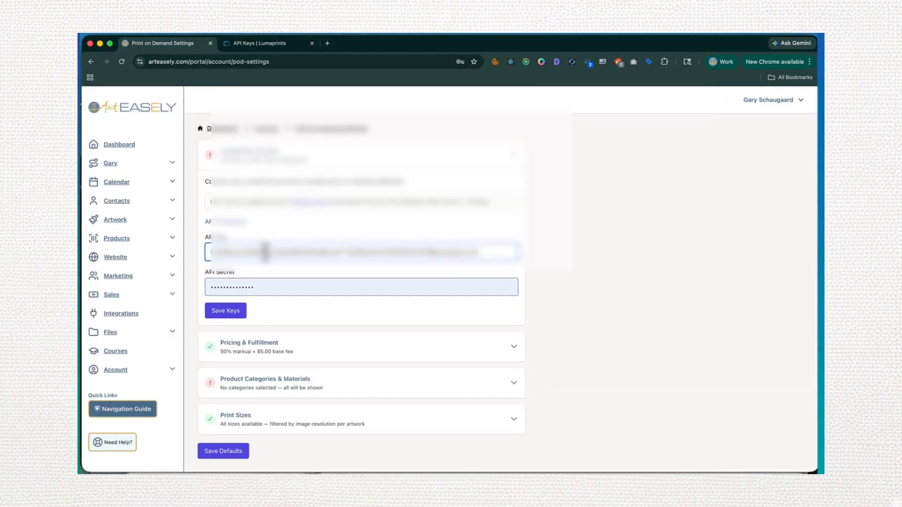
Copy the API secret from Lumaprints, paste it into ArtEasely's API Secret field and save the keys
left_click(253, 43)
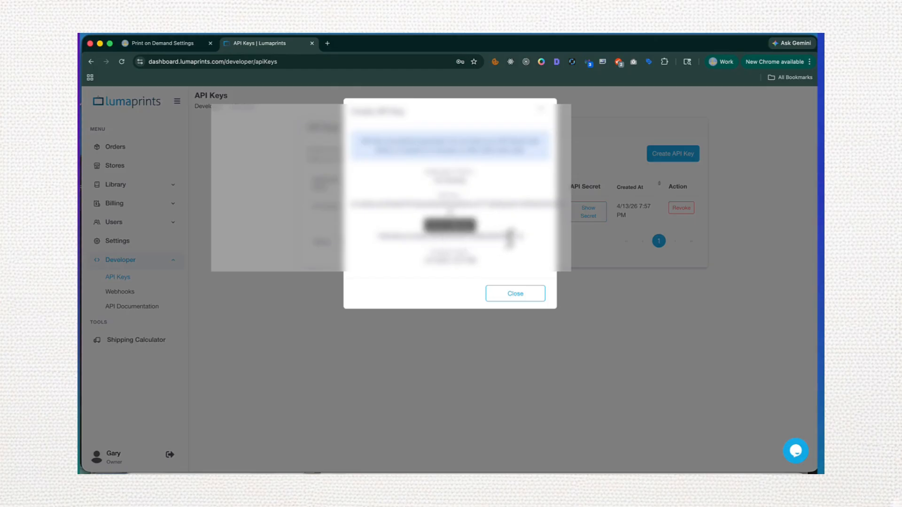
left_click(517, 237)
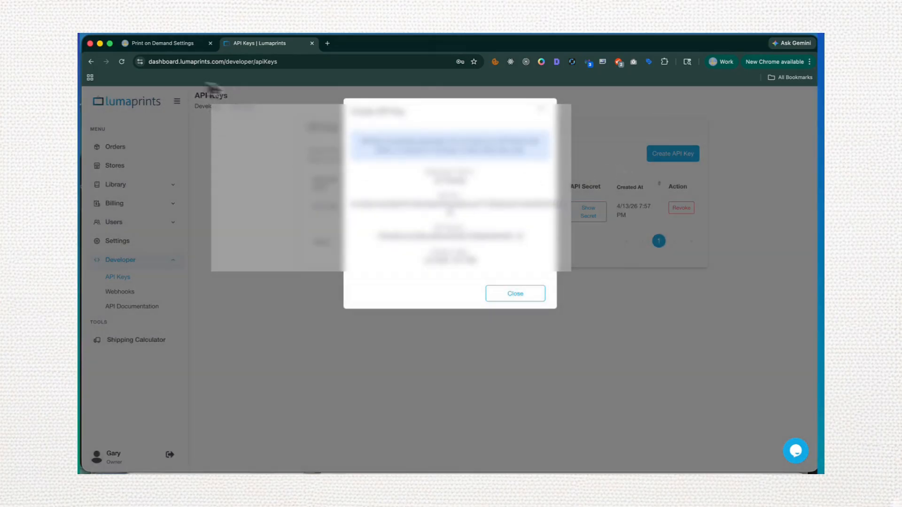
left_click(190, 43)
triple_click(263, 285)
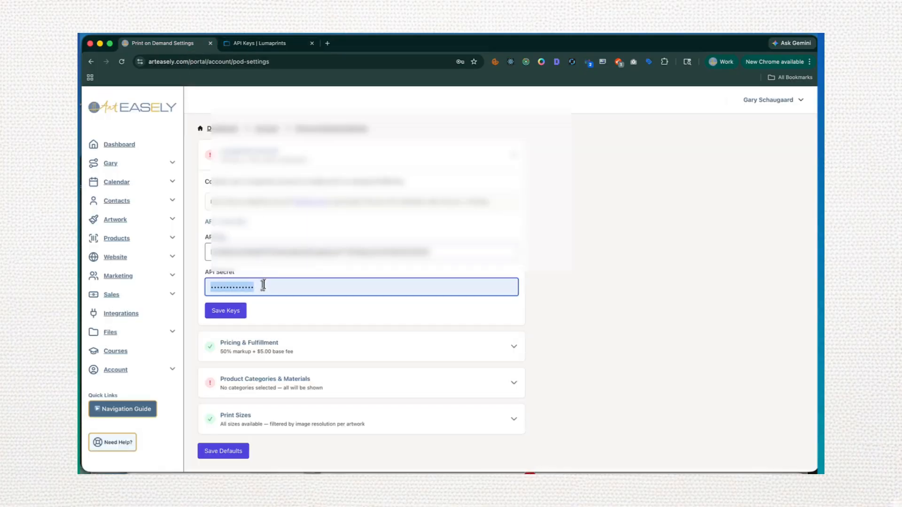
key("ctrl+v")
left_click(232, 314)
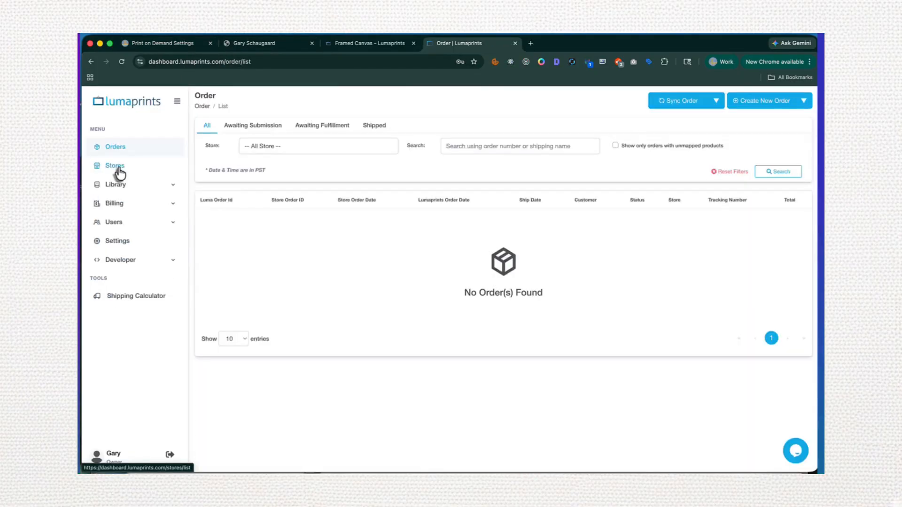
Create a new Lumaprints Standard Store named "ae3"
left_click(116, 169)
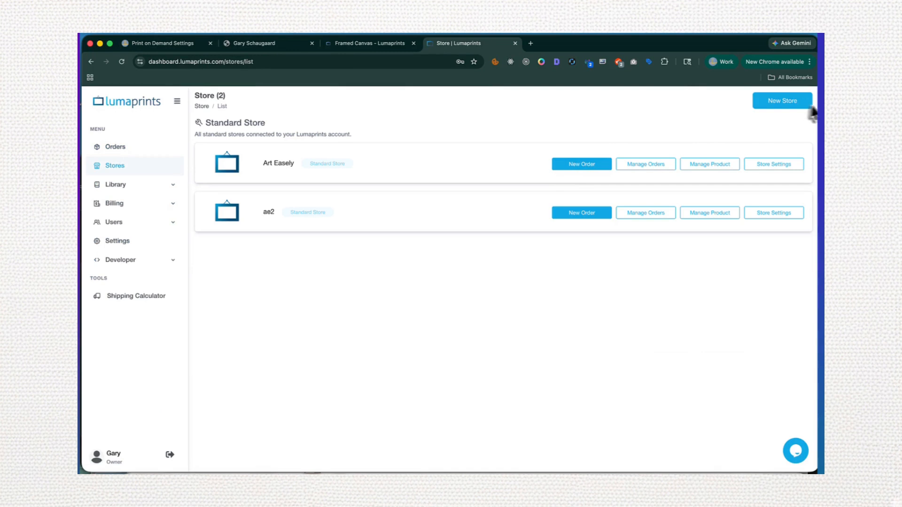
left_click(780, 105)
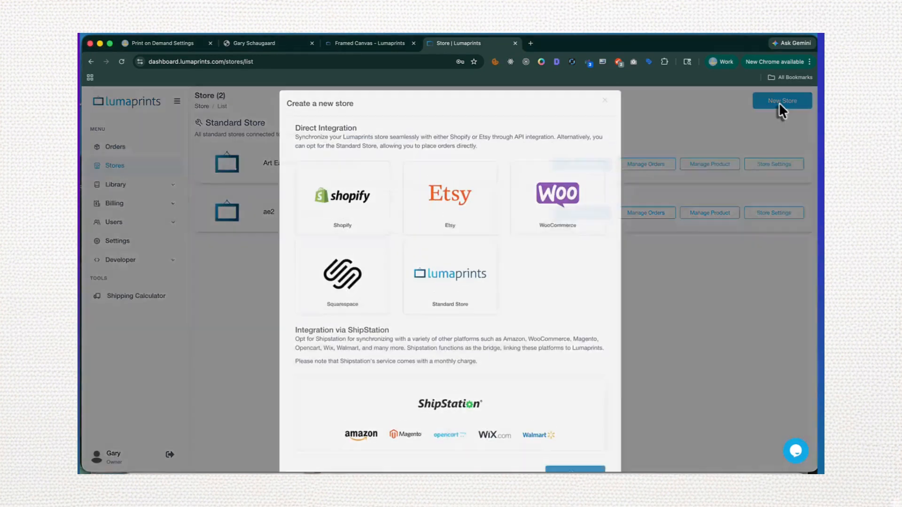
left_click(468, 286)
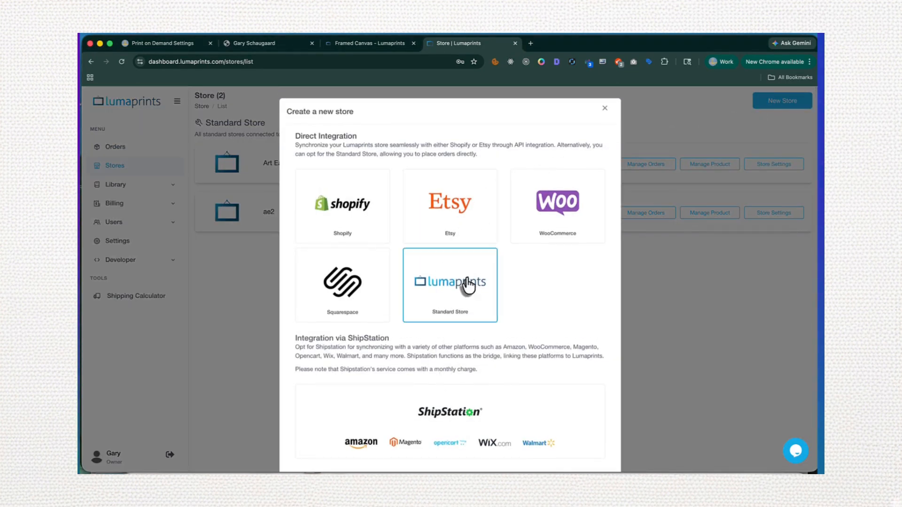
scroll(453, 280, "down", 5)
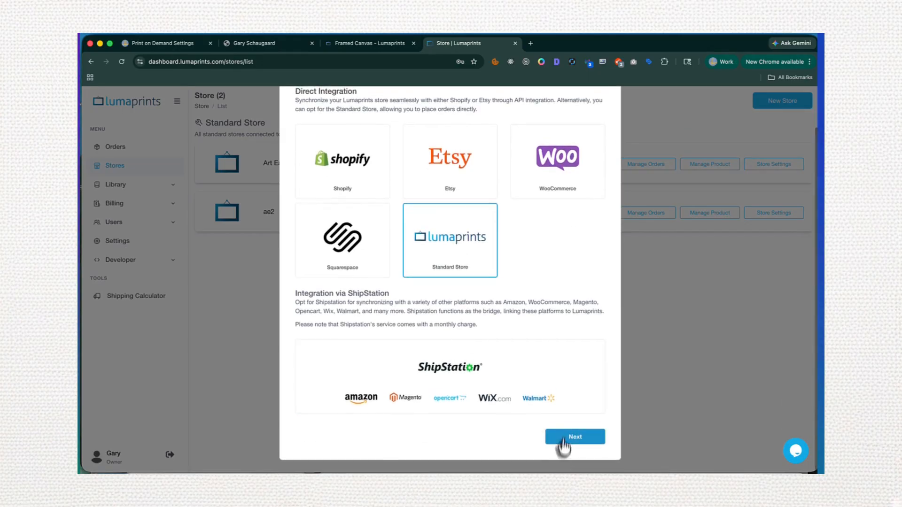
left_click(564, 437)
left_click(405, 185)
type("ae3")
key("Tab")
left_click(574, 266)
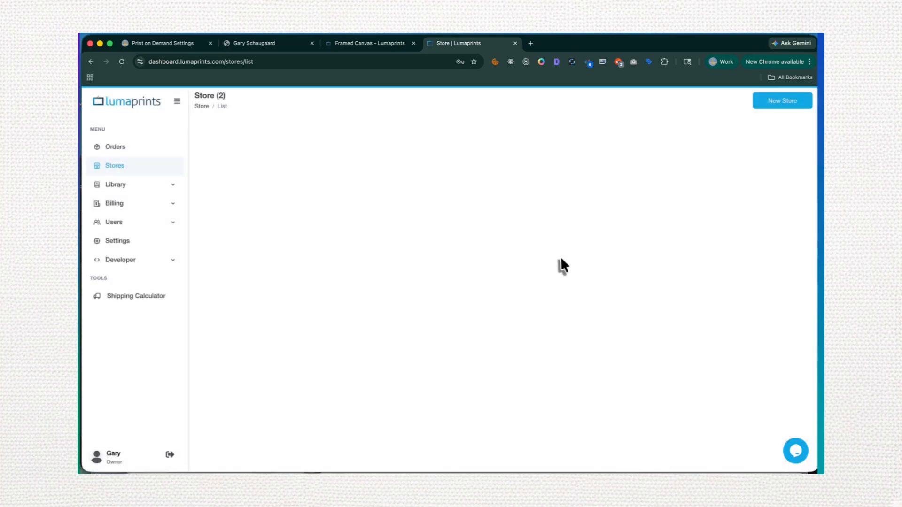
In ArtEasely's print-on-demand settings, select a Lumaprints store for fulfillment and save it
left_click(160, 43)
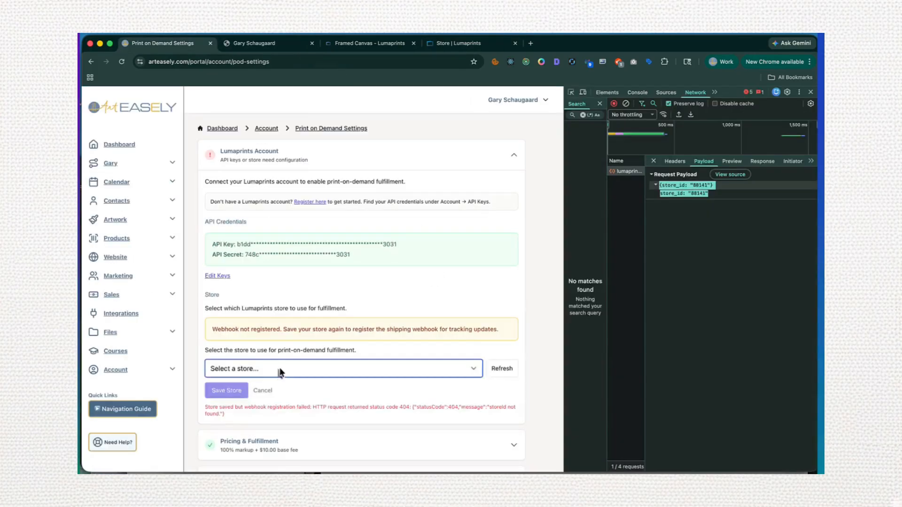
left_click(279, 367)
left_click(281, 398)
left_click(240, 390)
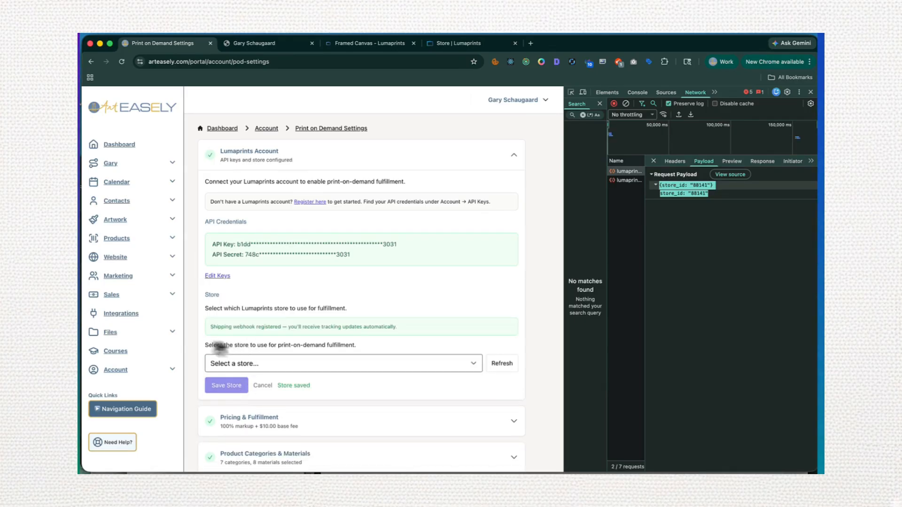
In the Lumaprints billing payment methods, add a new card, fill in the saved card number and details, and save it
left_click(393, 44)
left_click(456, 45)
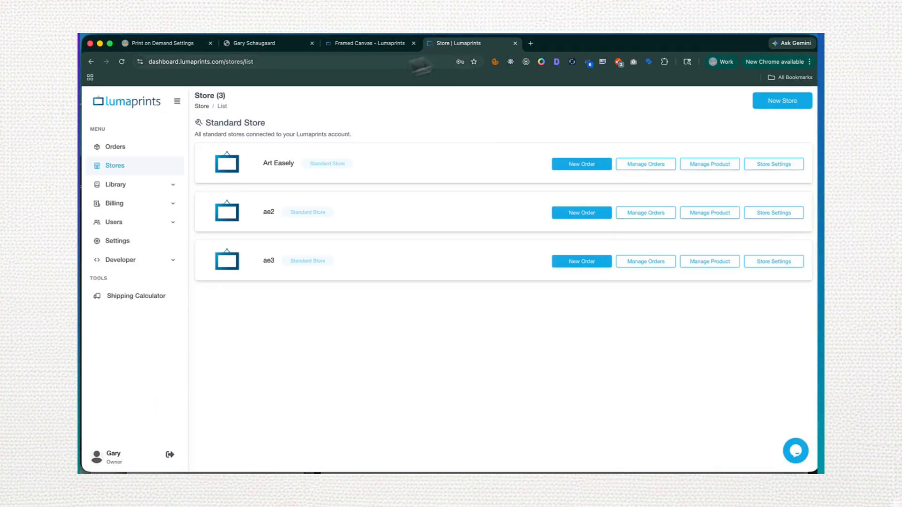
left_click(113, 207)
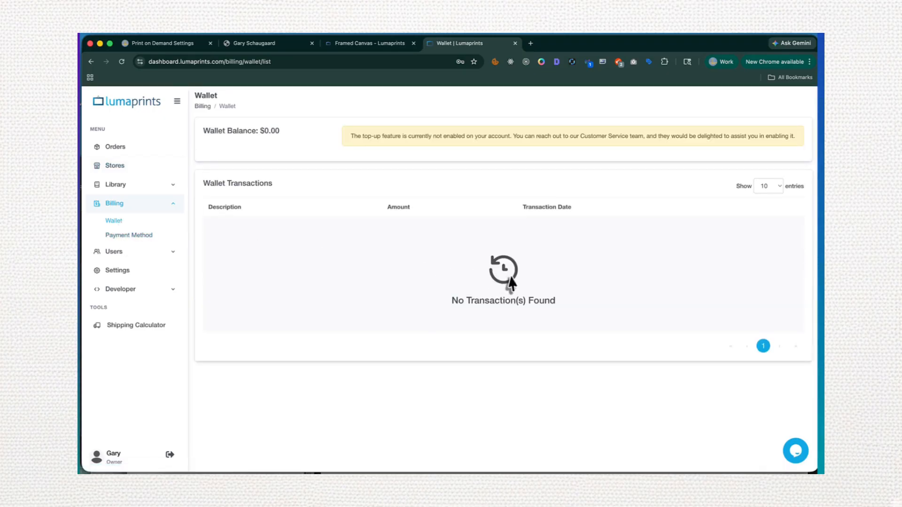
left_click(143, 237)
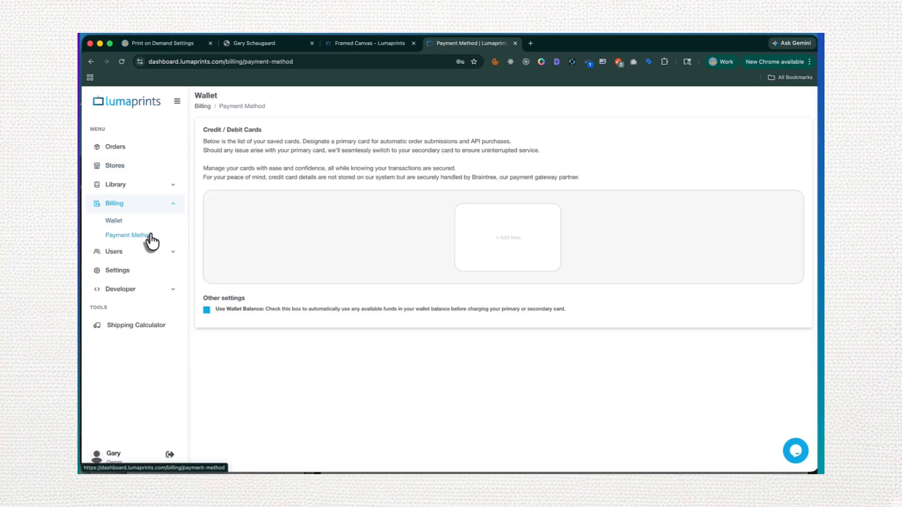
left_click(469, 239)
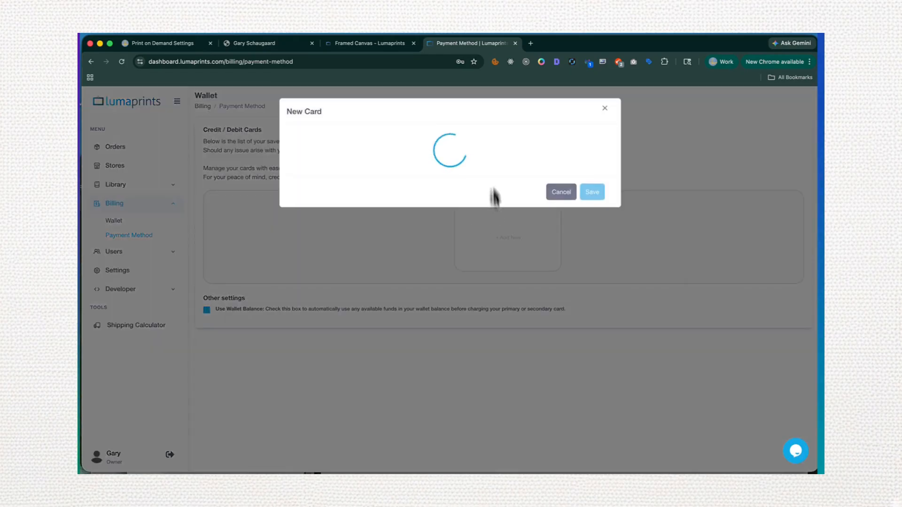
left_click(511, 150)
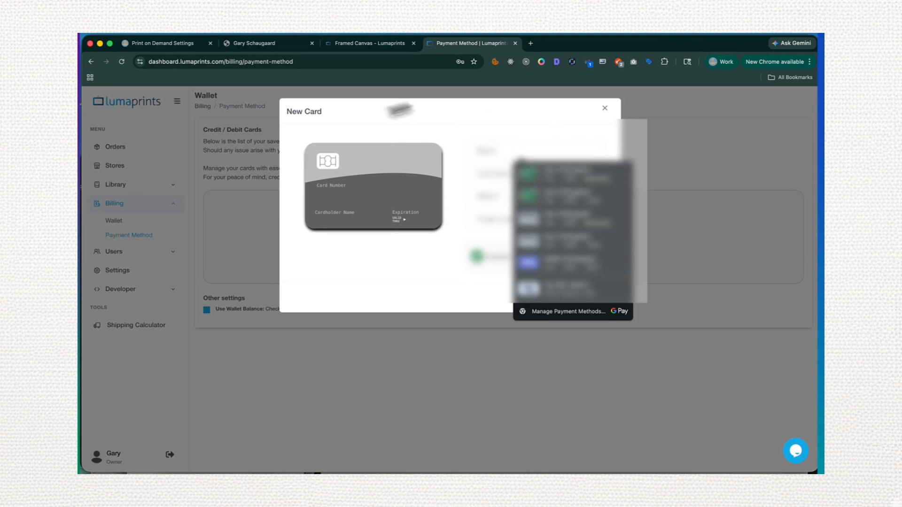
left_click(582, 221)
left_click(589, 298)
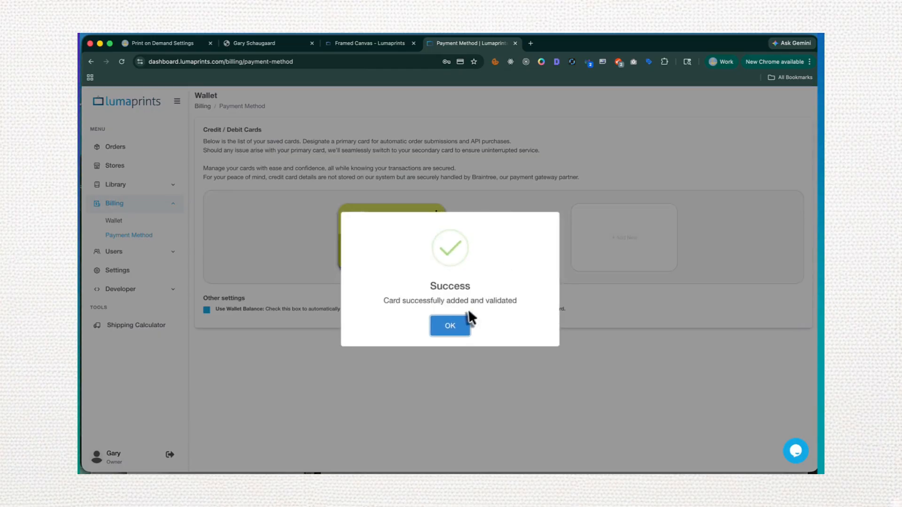
left_click(451, 327)
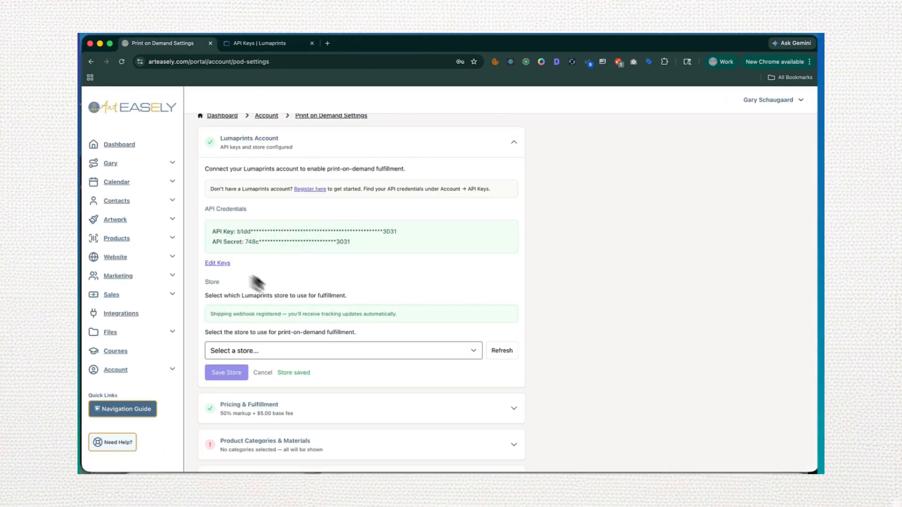
In ArtEasely's Pricing & Fulfillment settings, enable auto-submitting POD orders after payment and choose Split shipping (mixed orders) as the POD shipping method
scroll(338, 340, "down", 3)
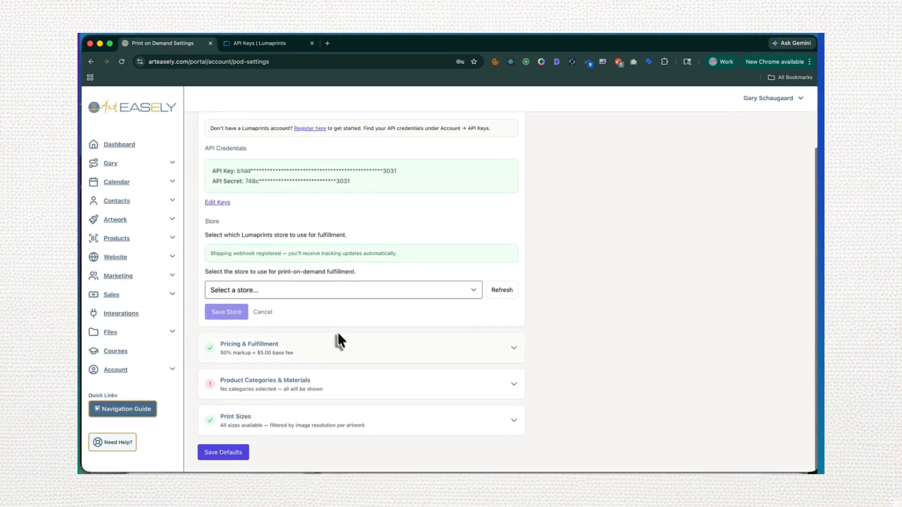
left_click(323, 349)
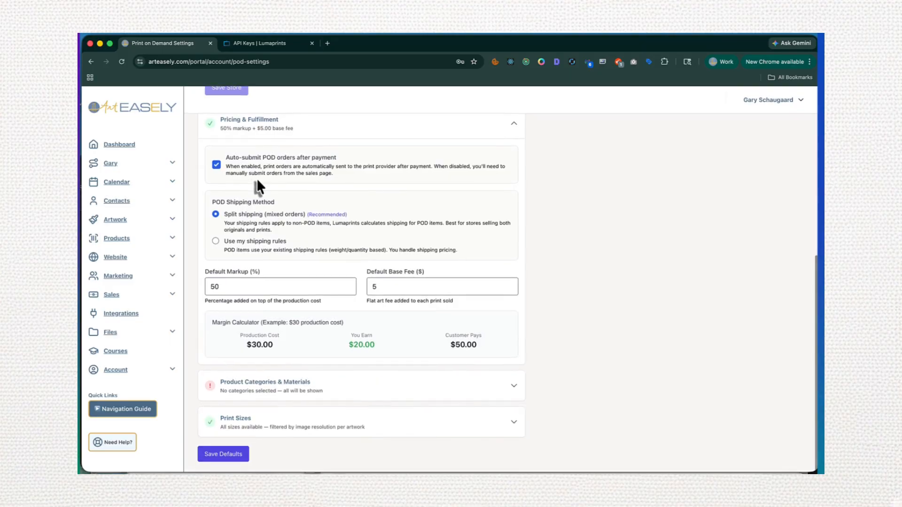
left_click(217, 166)
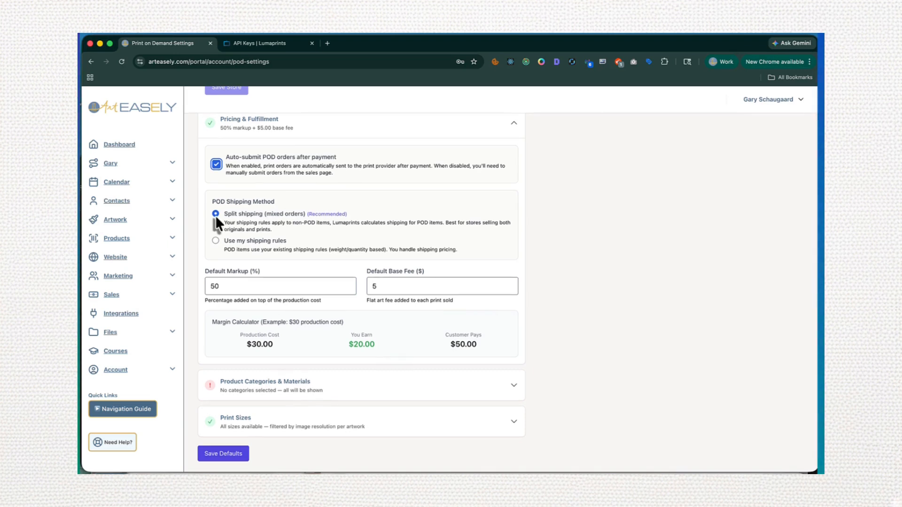
left_click(215, 214)
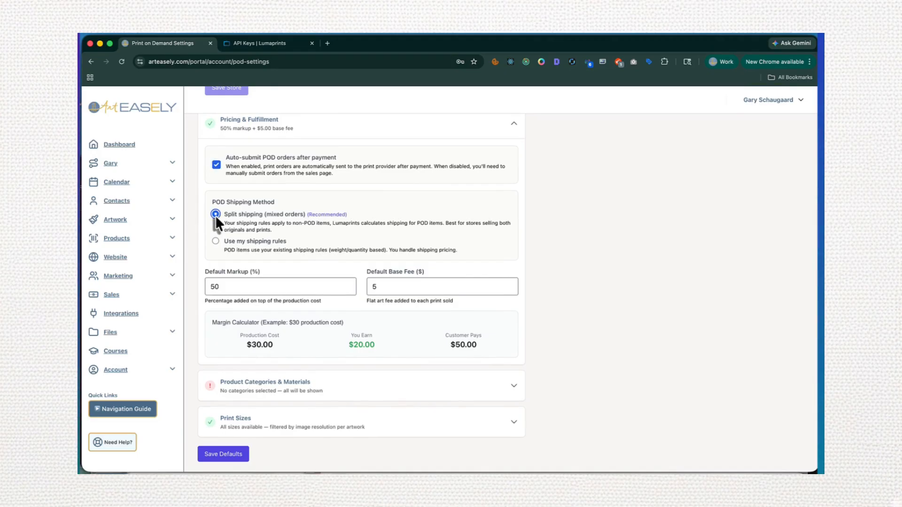
scroll(215, 216, "up", 1)
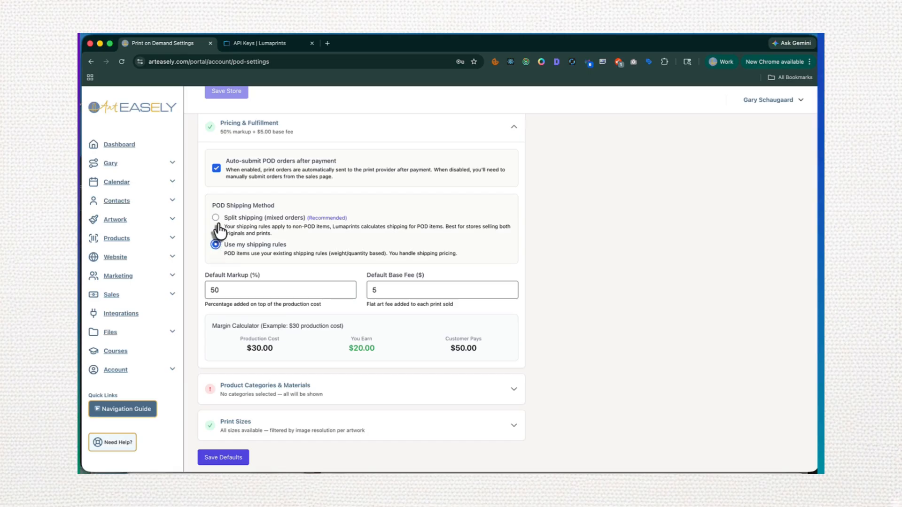
scroll(218, 219, "up", 1)
left_click(216, 218)
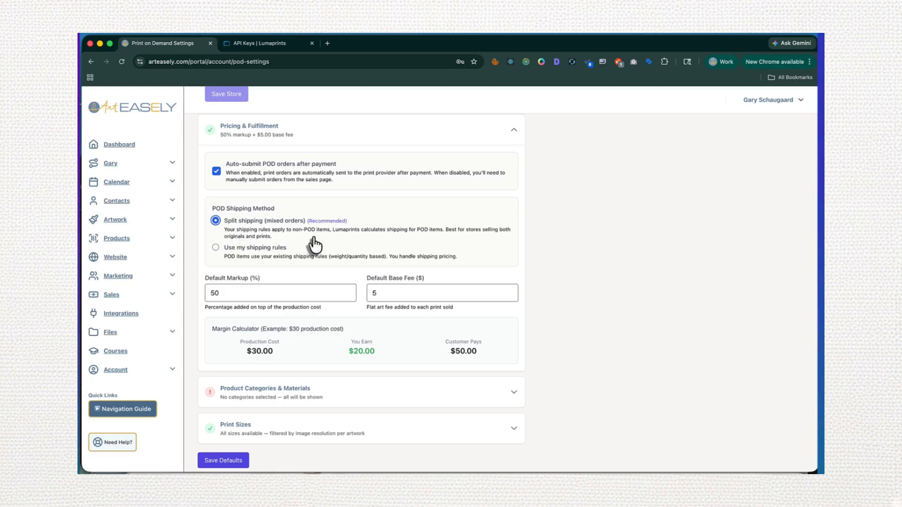
Set the default markup to 100% and the default base fee to $10, and review the margin calculator's example amounts
scroll(315, 245, "down", 1)
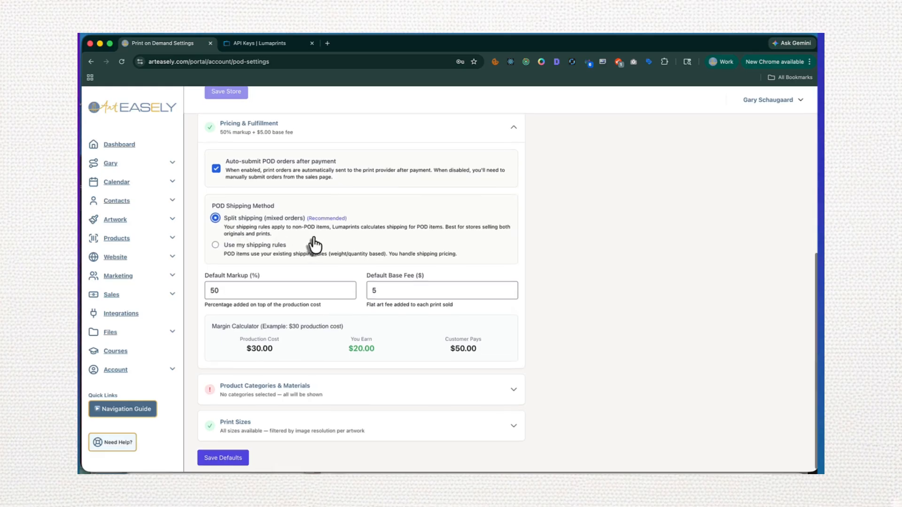
left_click(263, 289)
scroll(263, 288, "down", 4)
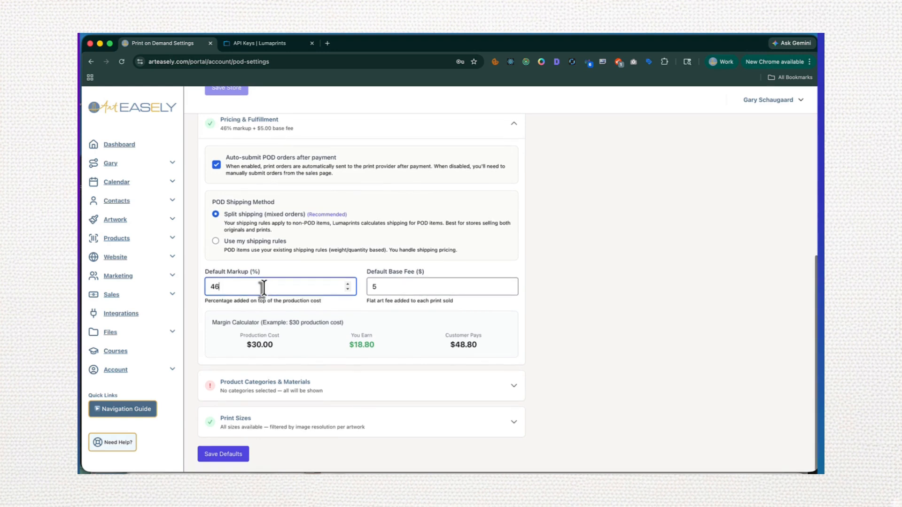
key("BackSpace")
key("BackSpace")
type("100")
key("Tab")
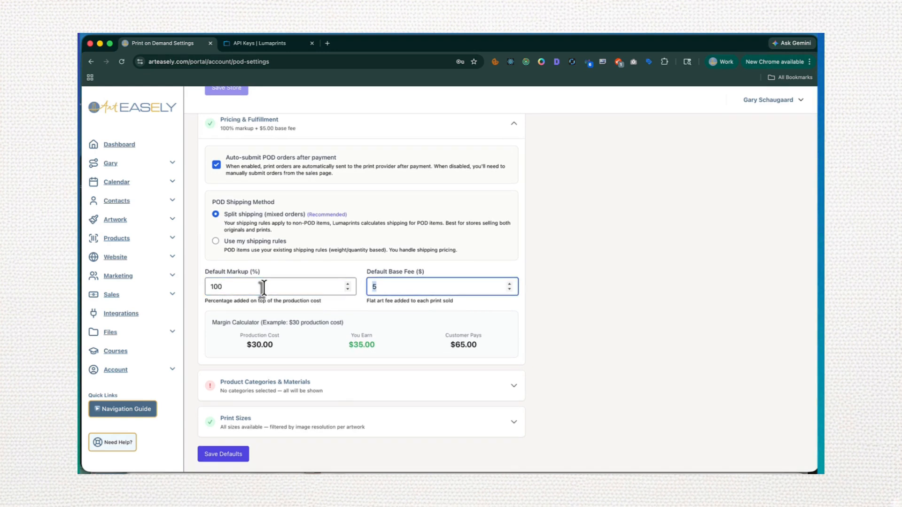
type("10")
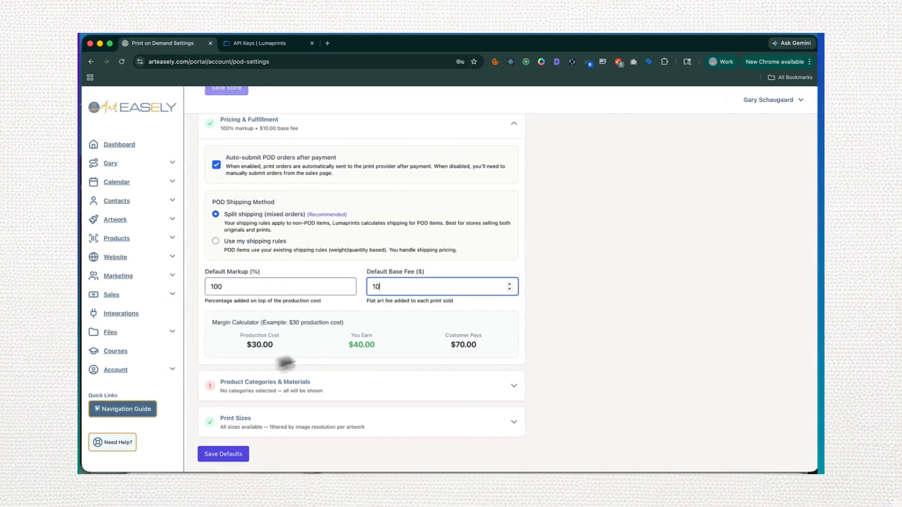
left_click(249, 346)
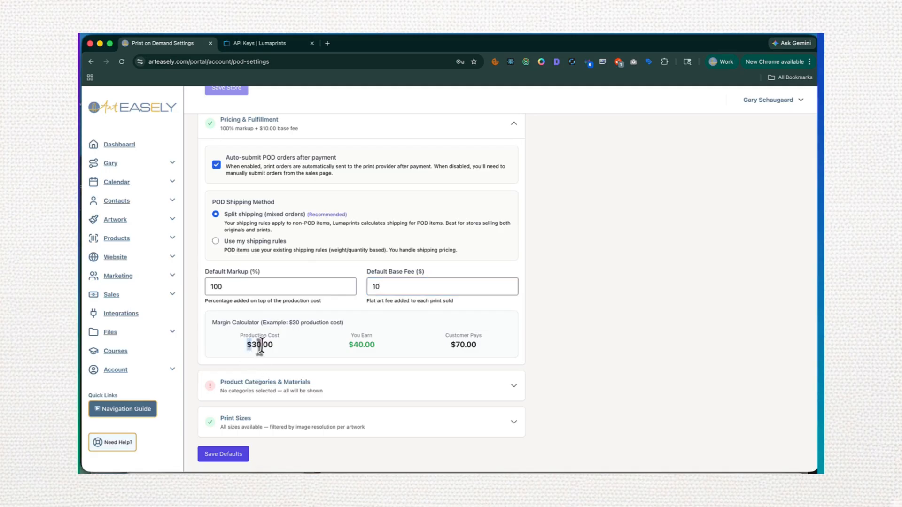
left_click_drag(347, 346, 394, 345)
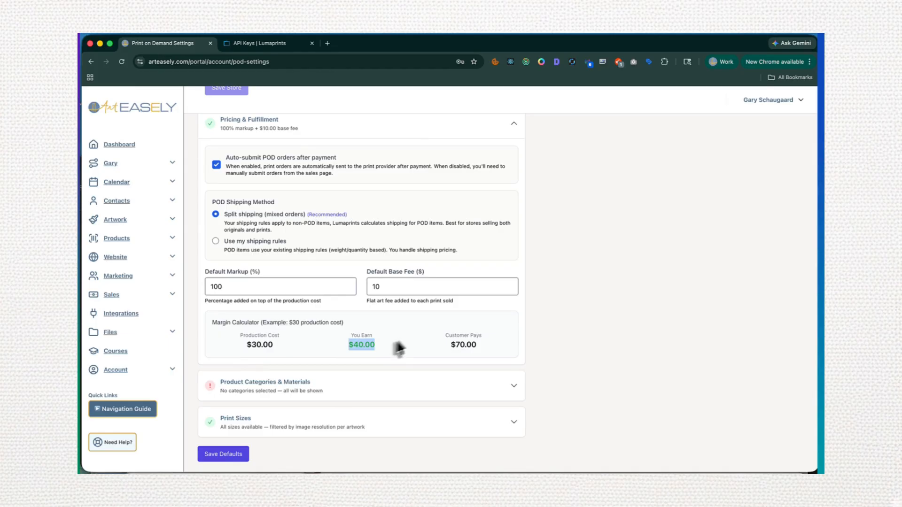
left_click_drag(450, 347, 504, 350)
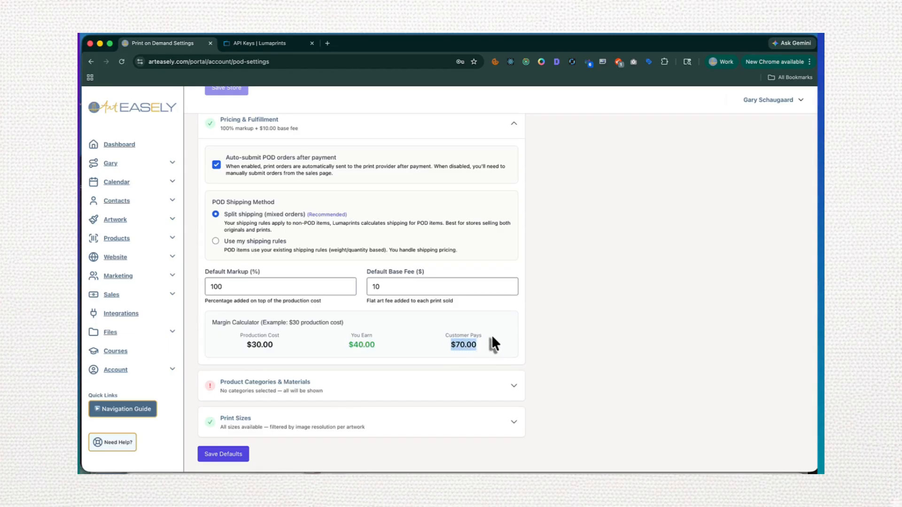
left_click(455, 350)
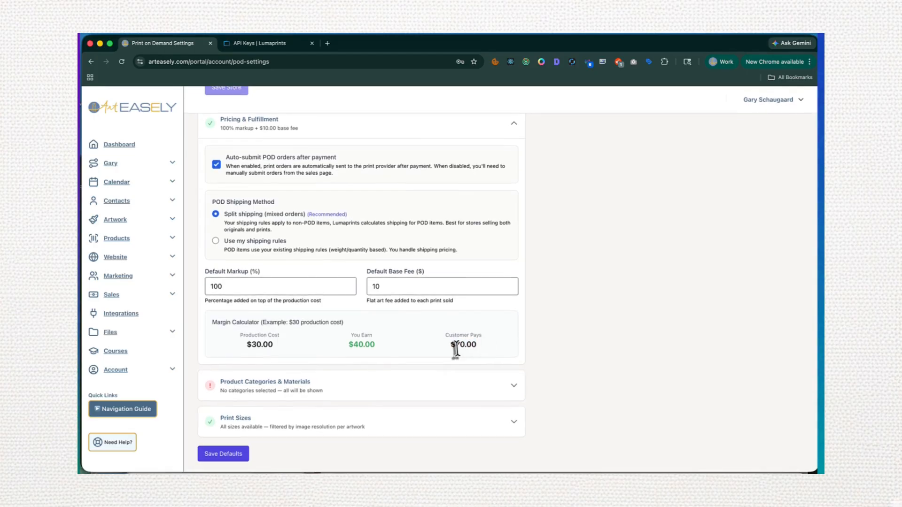
In Product Categories & Materials, enable Canvas and Fine Art Paper, and reset the selection to the recommended options
left_click(323, 399)
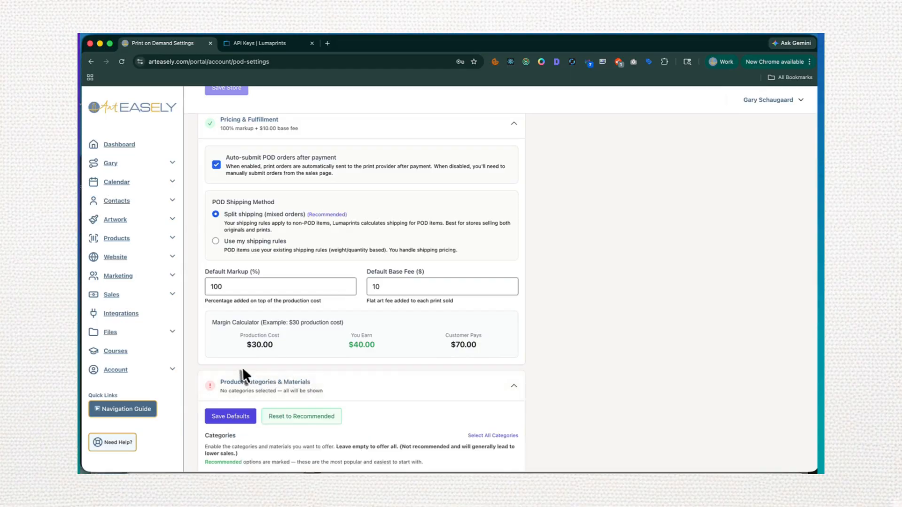
scroll(244, 368, "down", 5)
left_click_drag(245, 258, 359, 267)
left_click(213, 266)
left_click_drag(244, 298, 359, 304)
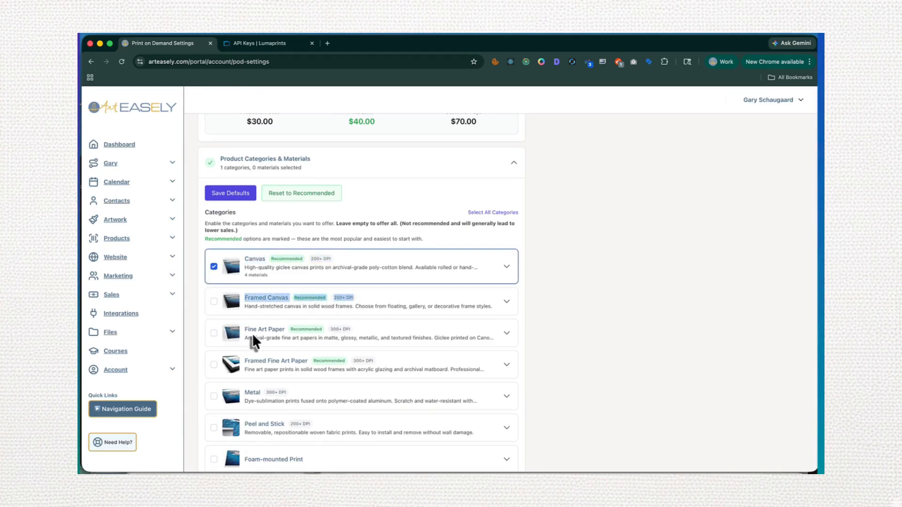
left_click_drag(244, 329, 326, 337)
left_click(211, 335)
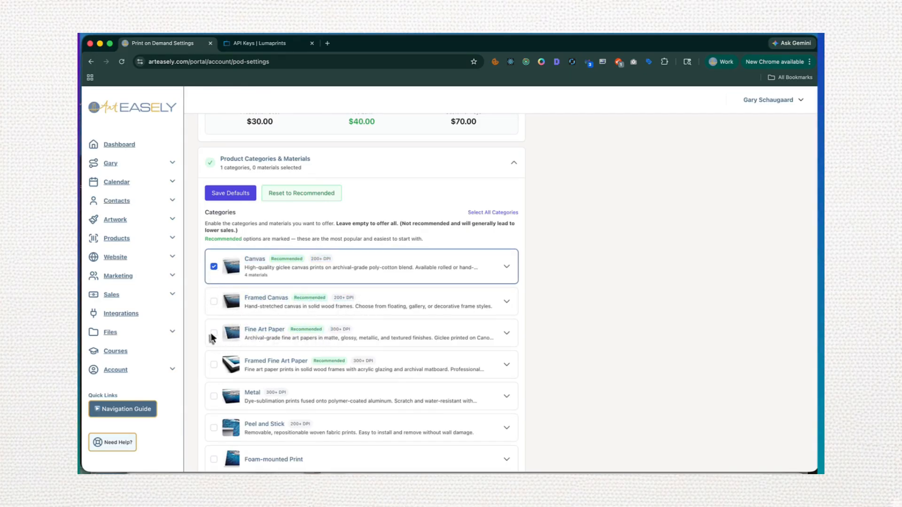
left_click(215, 332)
scroll(217, 332, "down", 3)
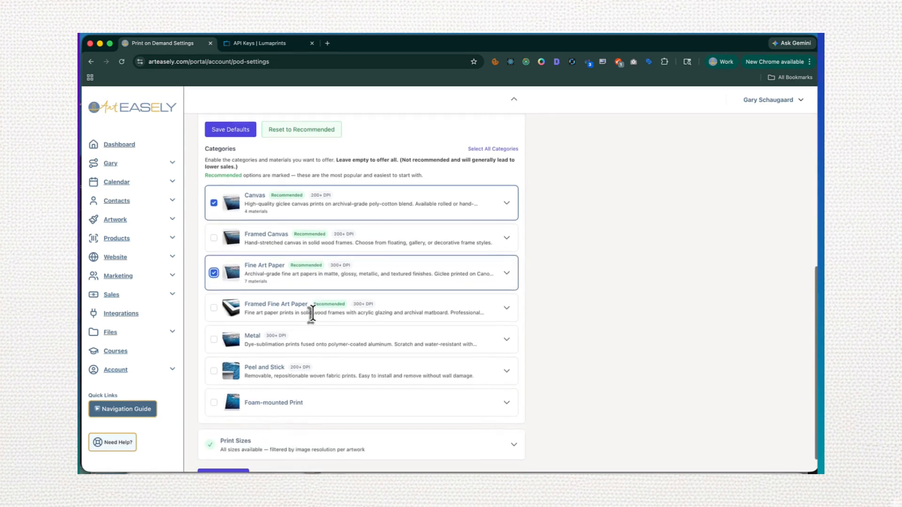
left_click(301, 131)
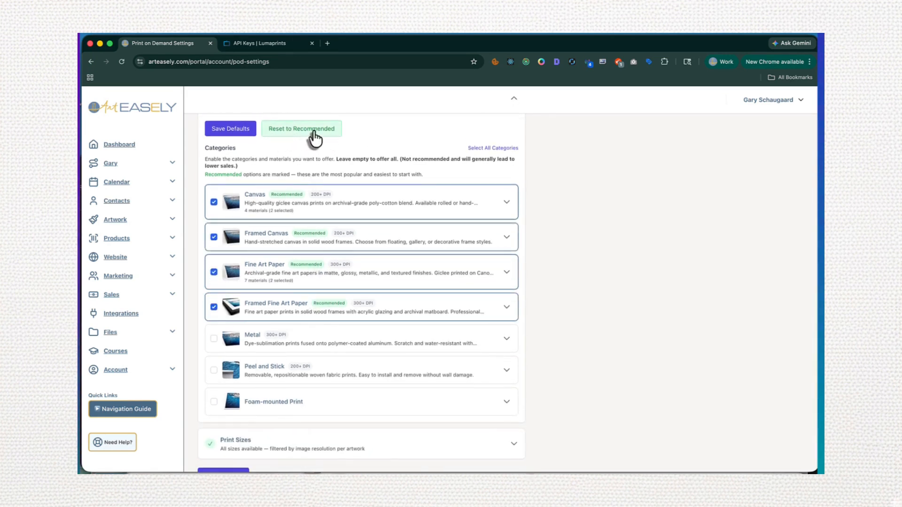
Add Rolled Canvas to the Canvas category's offered materials and review its border, finish and hanging hardware options
left_click(505, 209)
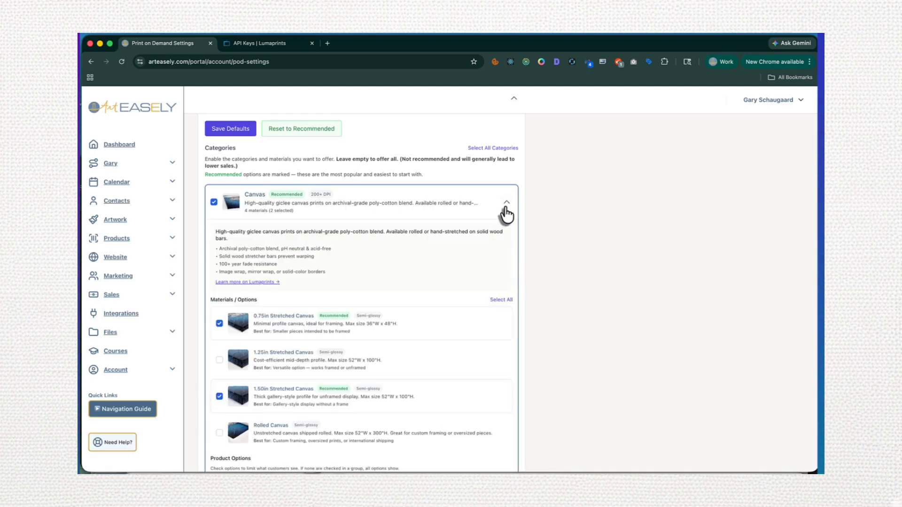
left_click(507, 211)
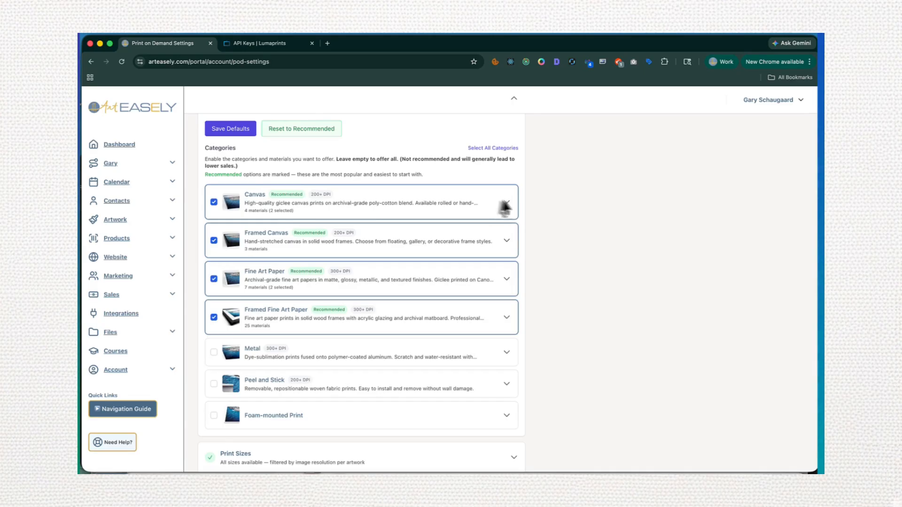
left_click(498, 206)
left_click(213, 202)
left_click(213, 202)
scroll(256, 341, "down", 3)
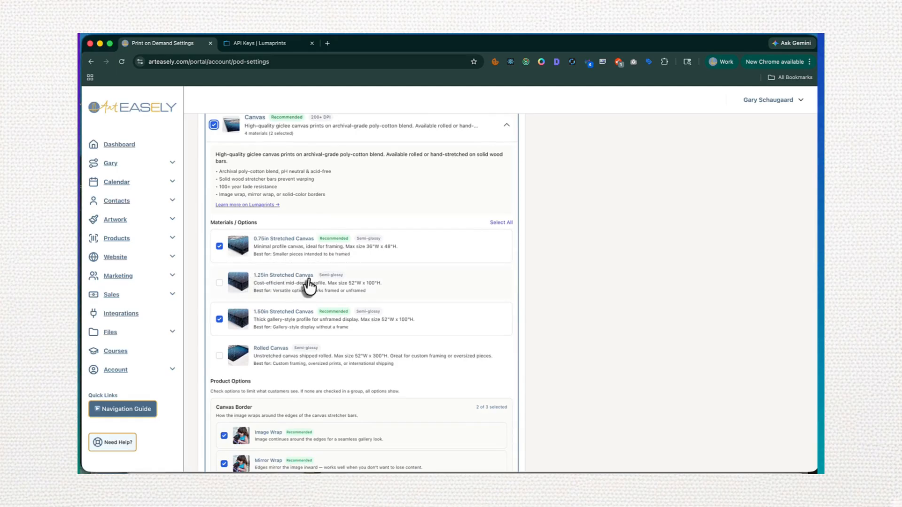
left_click(219, 356)
scroll(422, 305, "down", 7)
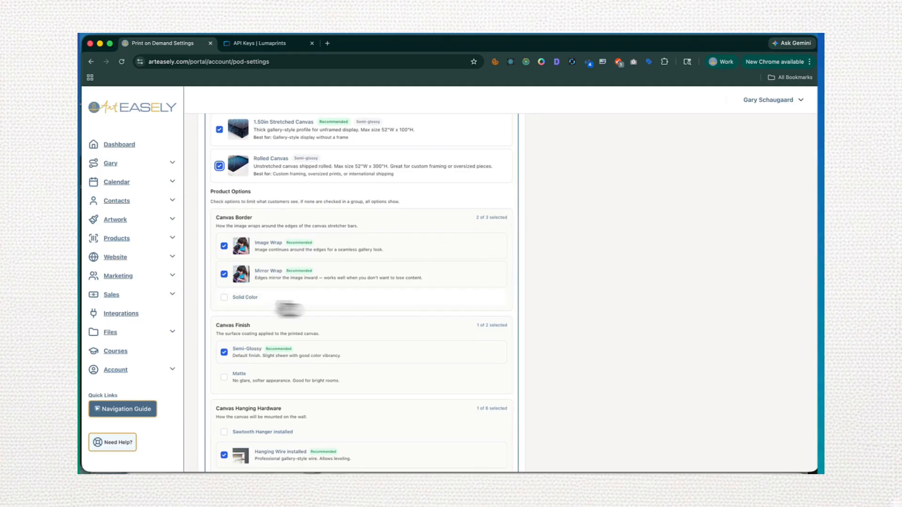
scroll(296, 335, "down", 5)
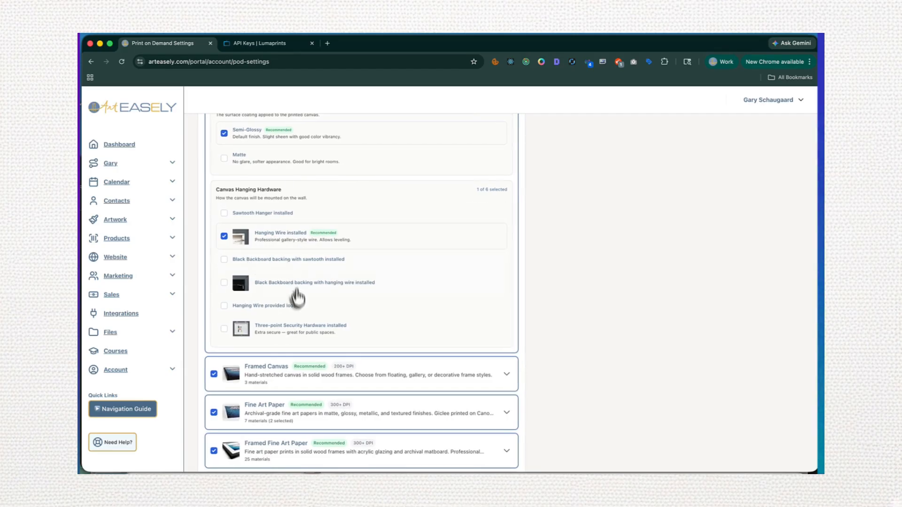
In the Fine Art Paper category, review the recommended paper materials and limit the bleed size to No Bleed
scroll(296, 306, "down", 4)
left_click(507, 248)
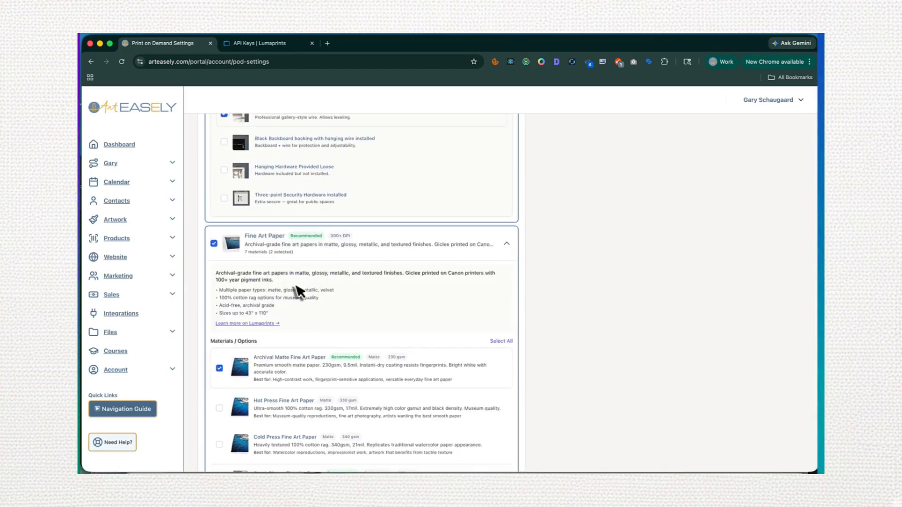
scroll(294, 283, "down", 5)
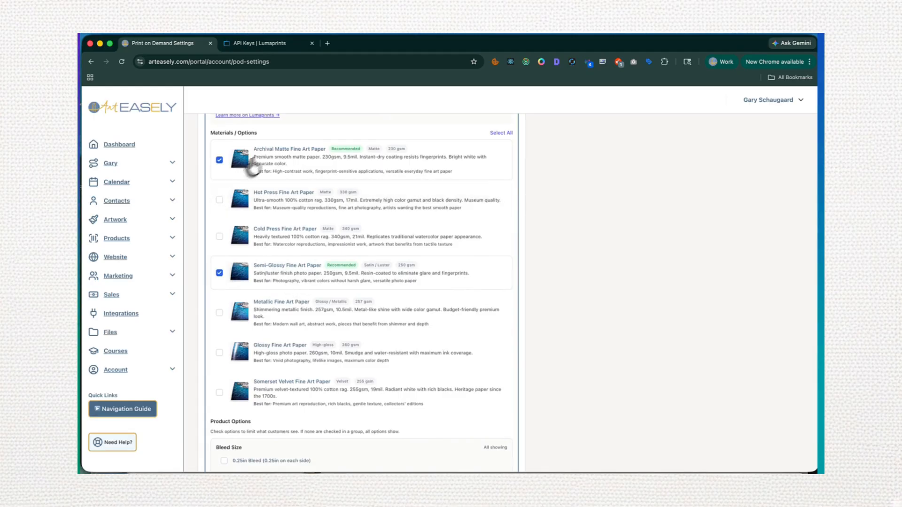
left_click_drag(253, 149, 334, 151)
left_click_drag(257, 266, 326, 269)
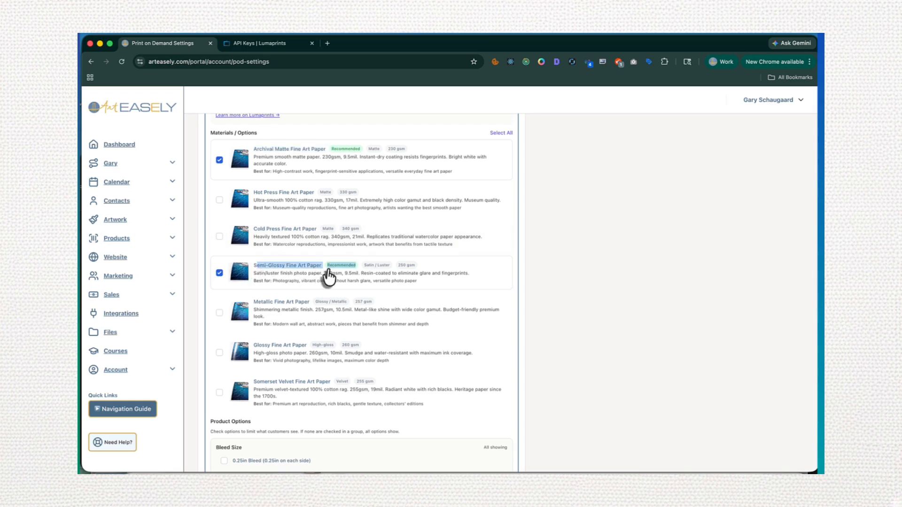
scroll(400, 308, "down", 5)
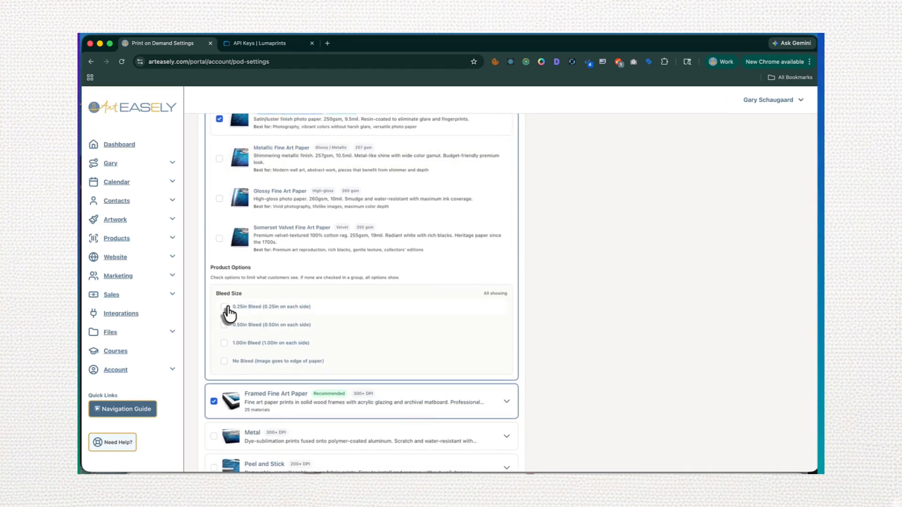
Clear the No Bleed limit for Fine Art Paper and review the frame materials offered under Framed Fine Art Paper
left_click(224, 361)
scroll(230, 366, "down", 3)
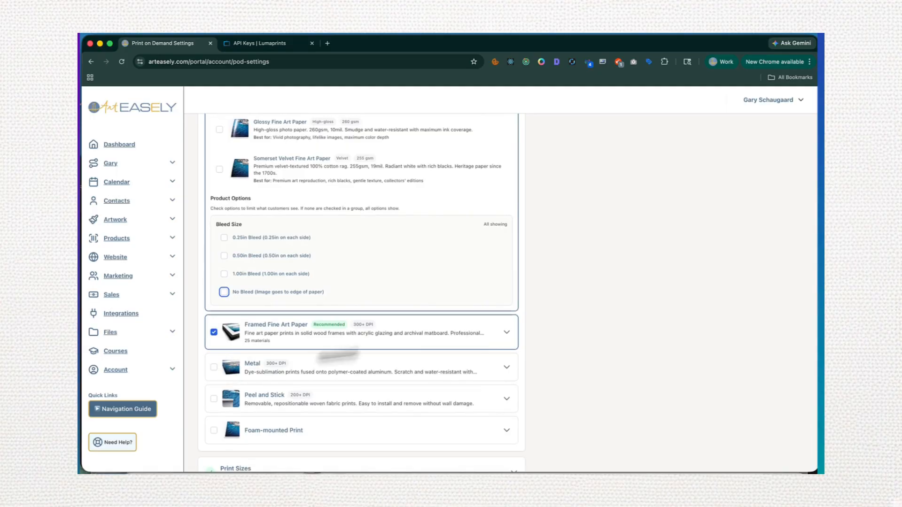
left_click(504, 336)
scroll(505, 337, "down", 2)
scroll(506, 346, "down", 15)
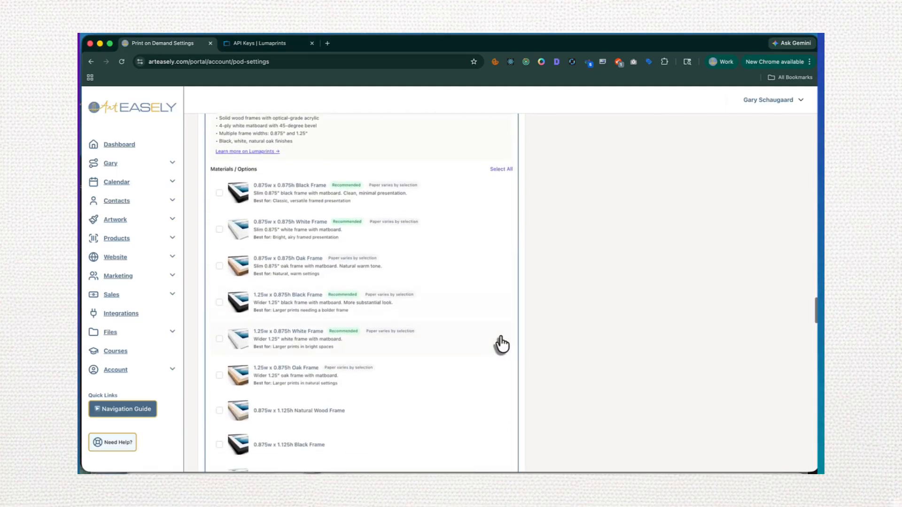
scroll(497, 345, "down", 10)
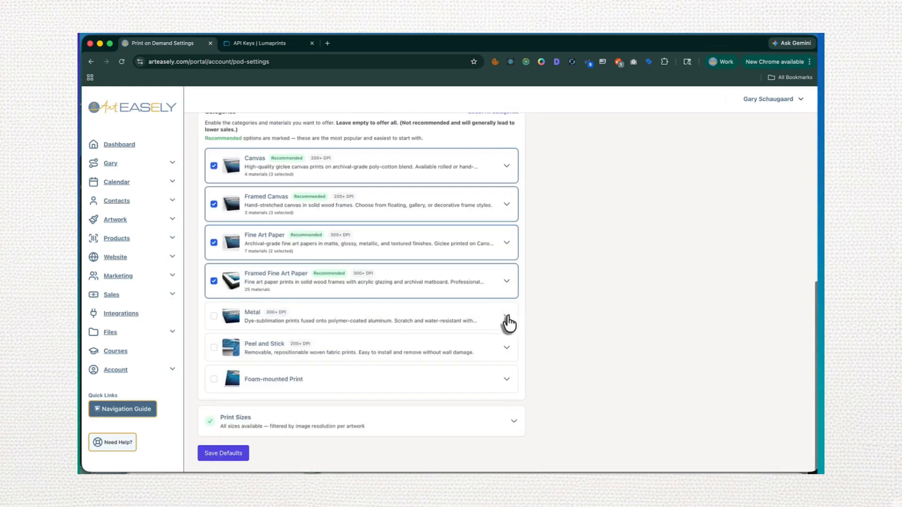
Enable the Metal, Peel and Stick, and Foam-mounted Print categories, and review the foam-mounted materials and bleed options
left_click(507, 317)
left_click(507, 319)
left_click(214, 319)
scroll(213, 349, "up", 1)
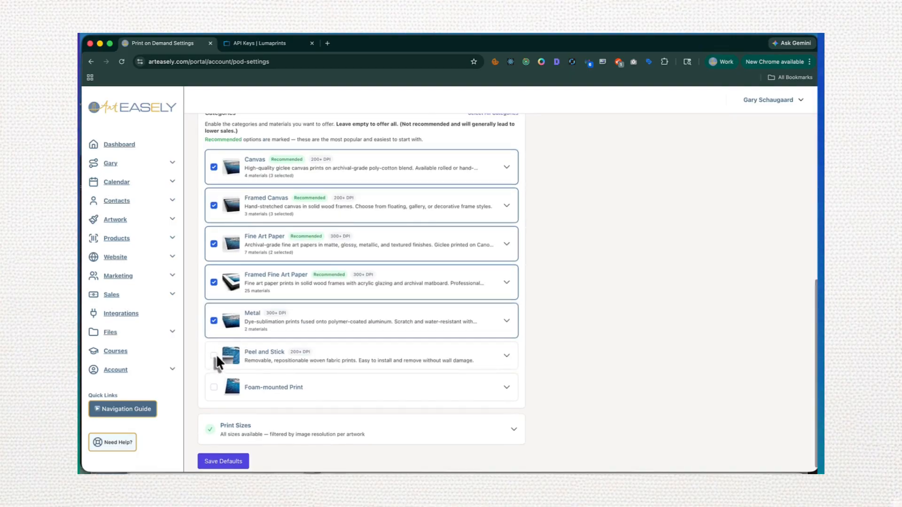
left_click(213, 357)
left_click(214, 388)
left_click(506, 387)
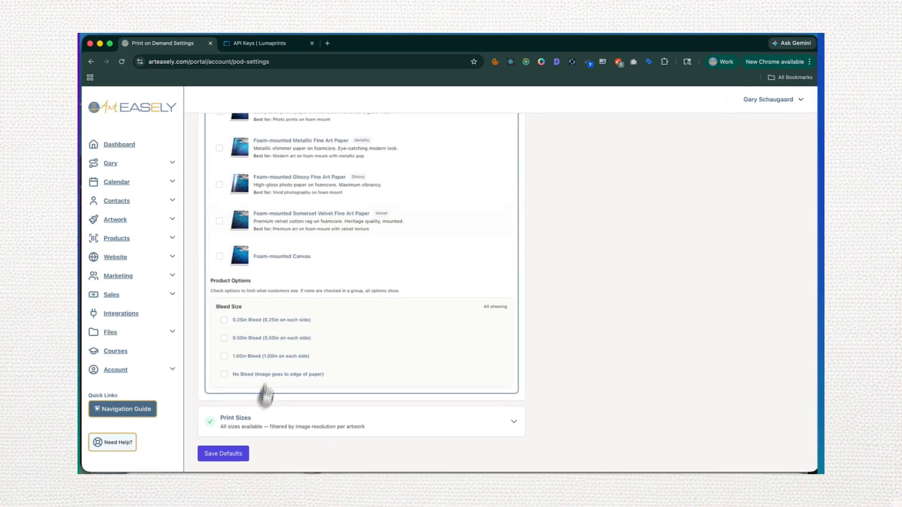
Review the print sizes offered for each aspect ratio and save the print-on-demand defaults, leaving the settings sections collapsed
left_click(274, 423)
scroll(272, 415, "down", 5)
scroll(272, 414, "down", 3)
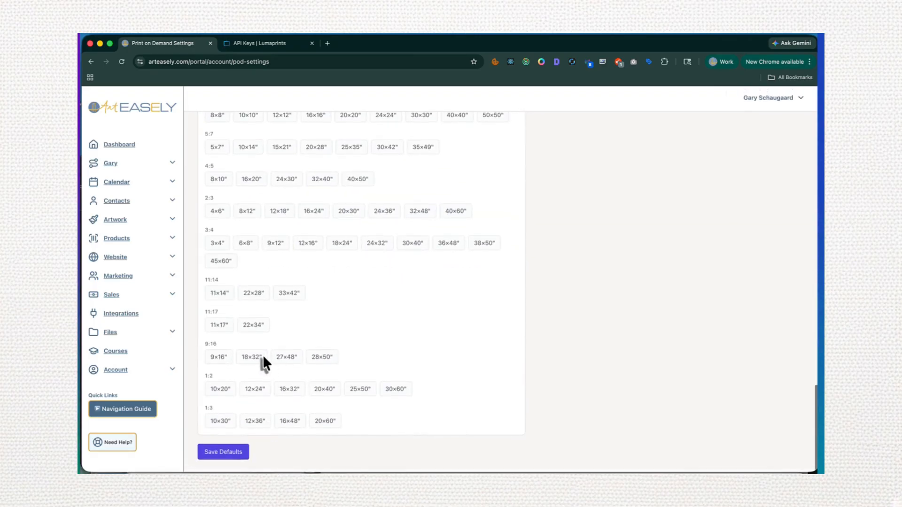
scroll(263, 357, "up", 4)
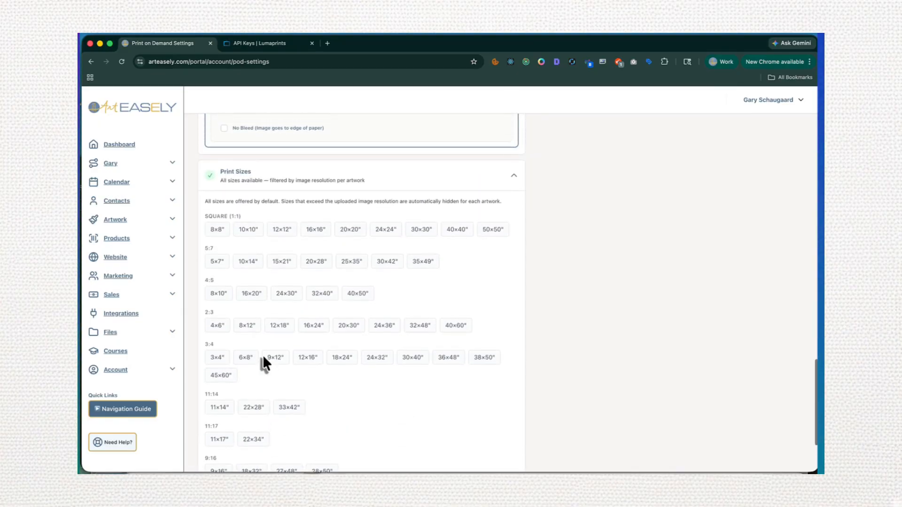
scroll(263, 358, "down", 5)
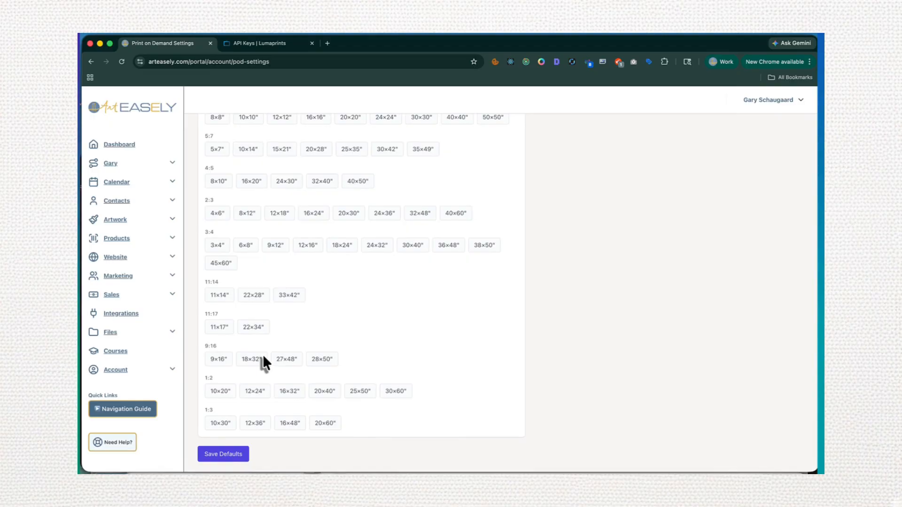
left_click(224, 455)
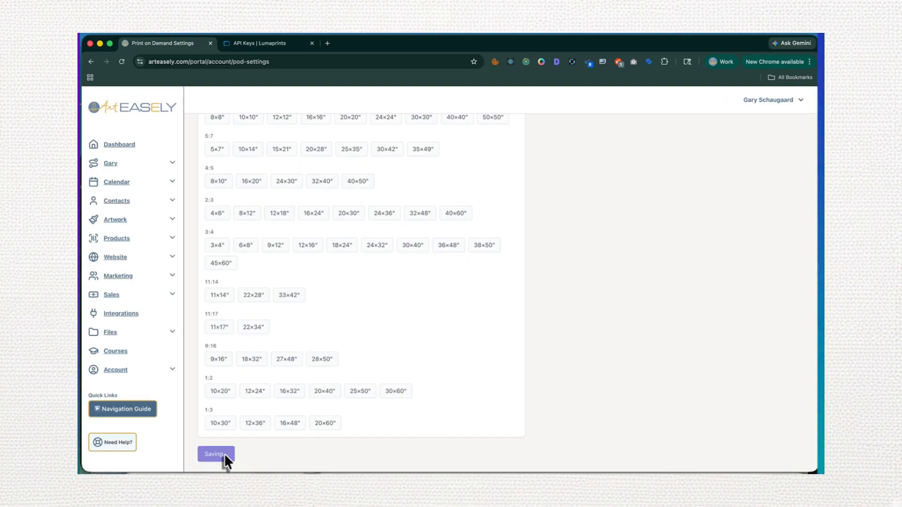
scroll(511, 164, "up", 5)
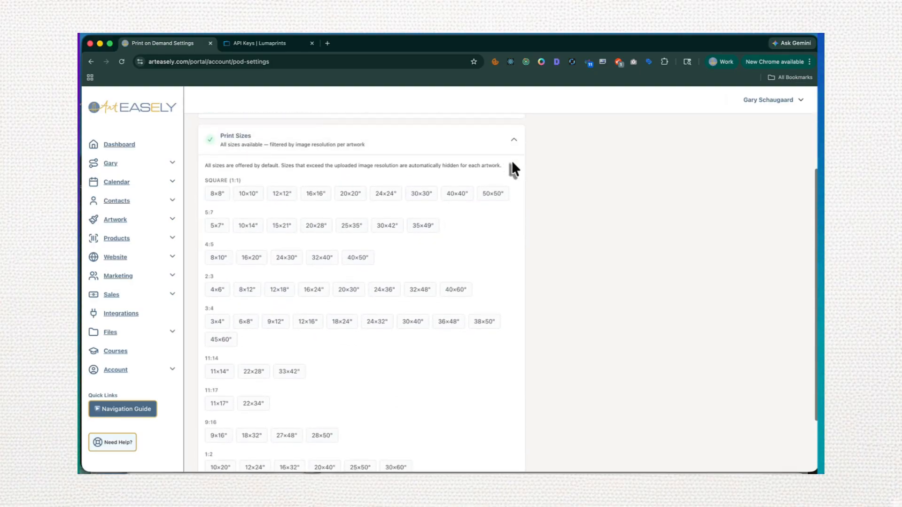
left_click(513, 251)
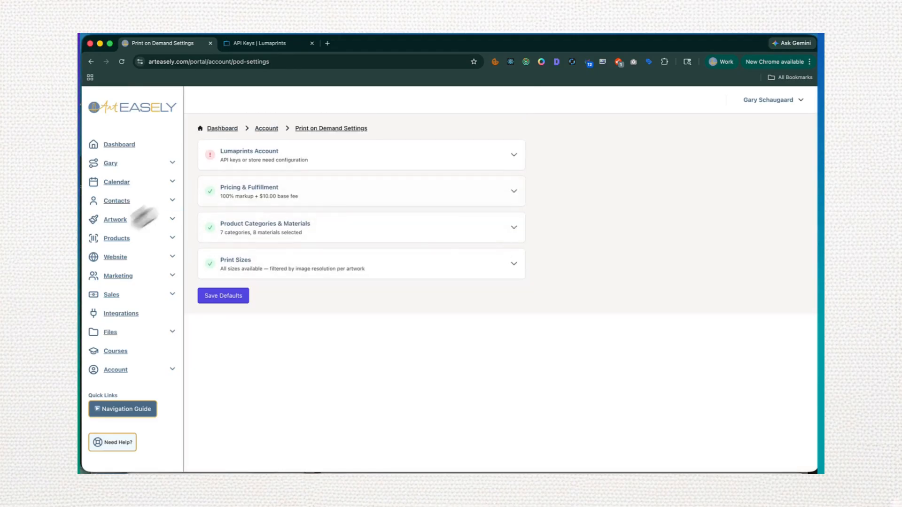